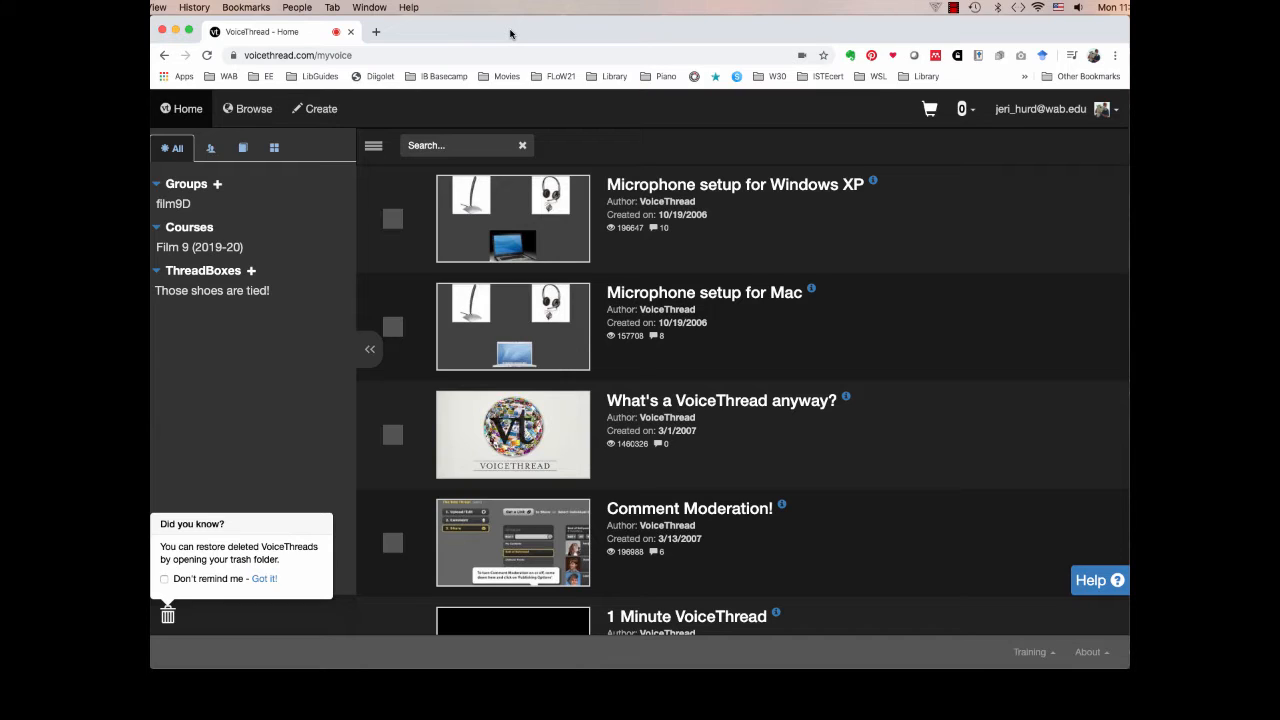
# Look through the VoiceThreads listed on the home page, down to the student shoelace films
pyautogui.moveTo(533, 182)
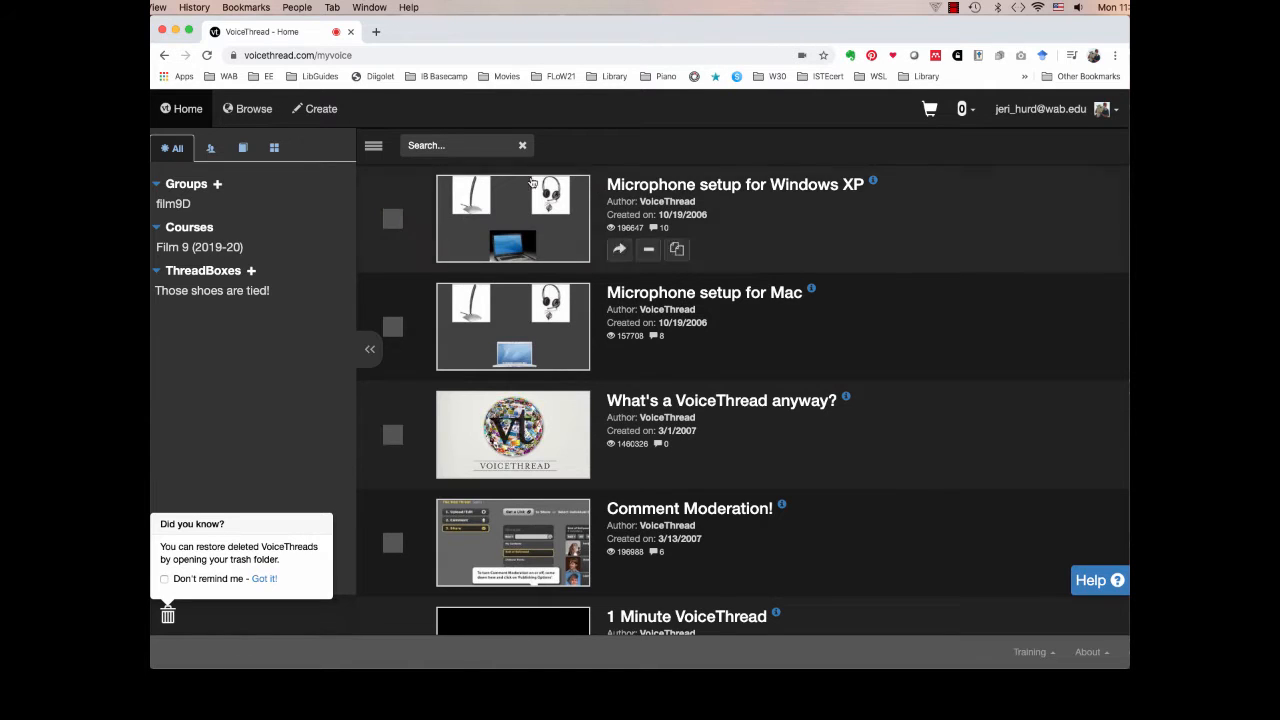
pyautogui.moveTo(708, 413)
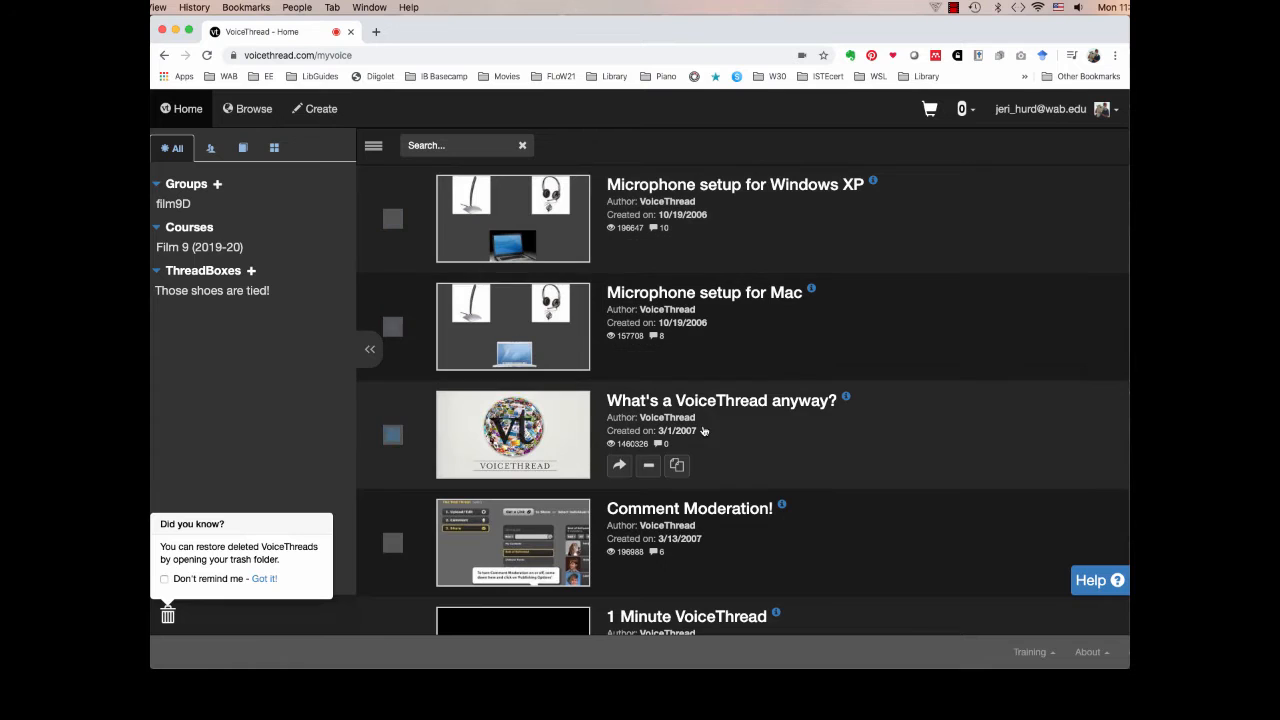
pyautogui.scroll(-1, 725, 378)
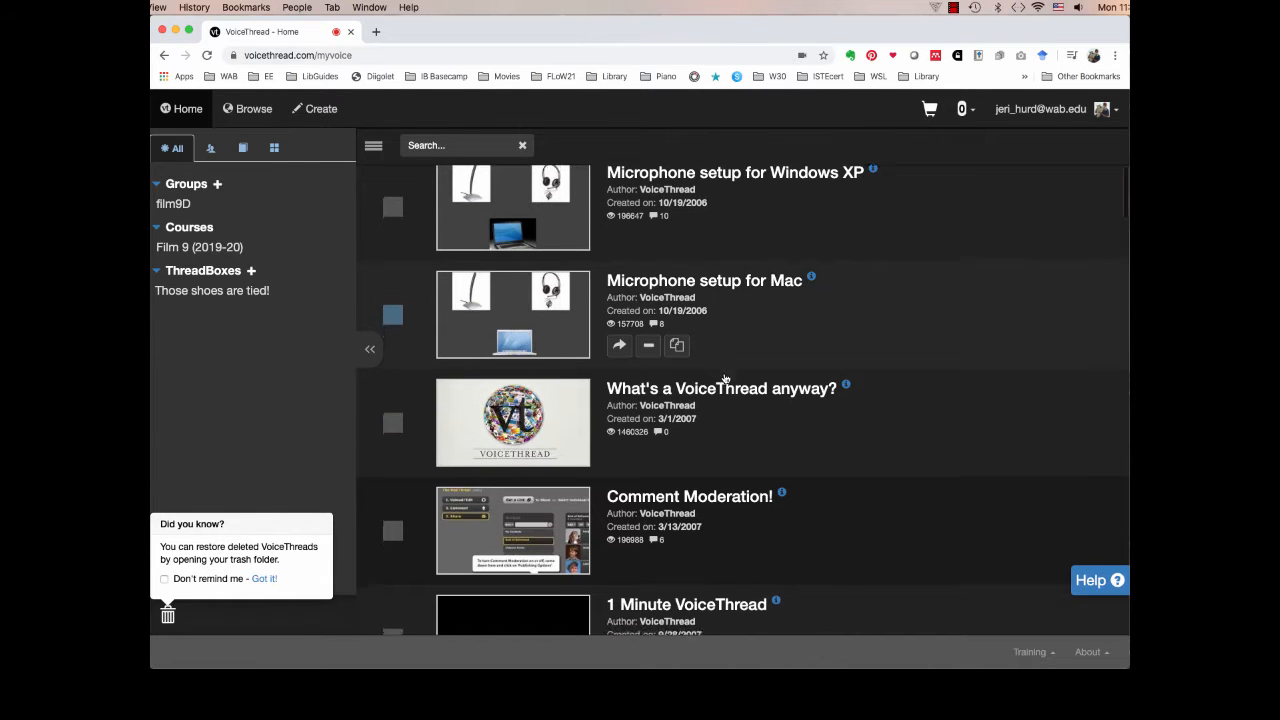
pyautogui.scroll(-8, 725, 378)
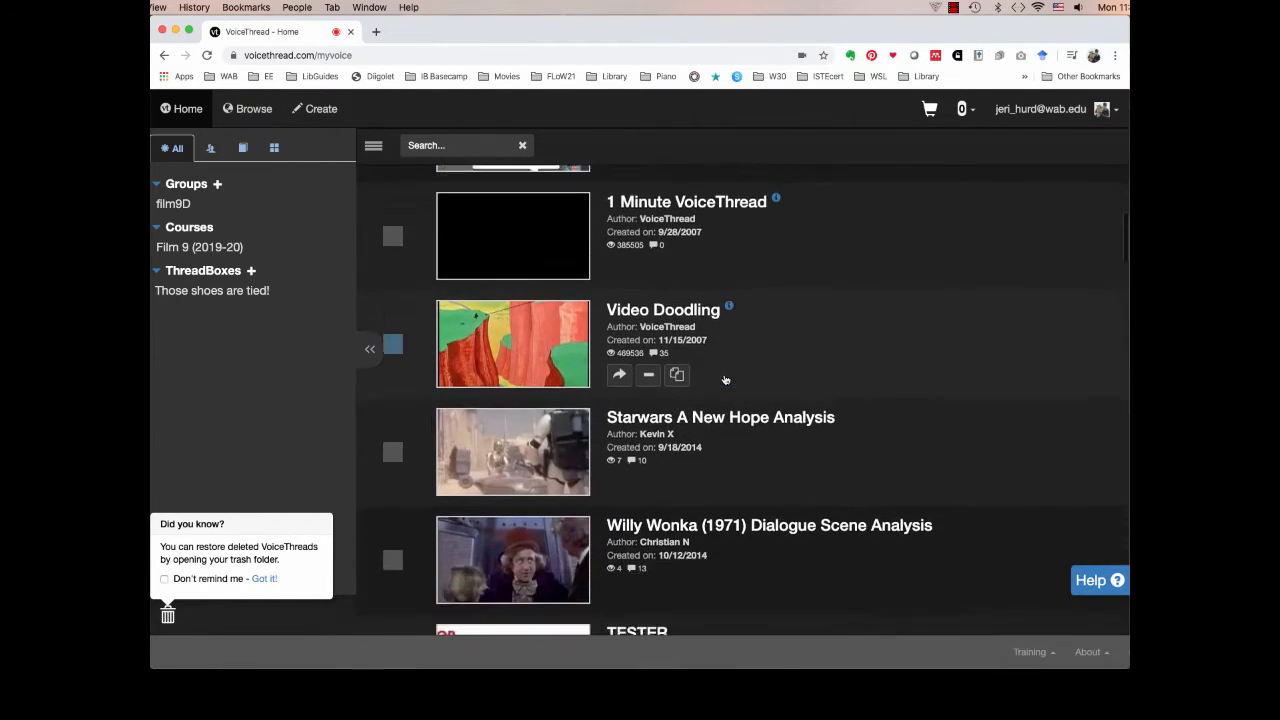
pyautogui.scroll(-1, 725, 379)
pyautogui.scroll(-2, 707, 542)
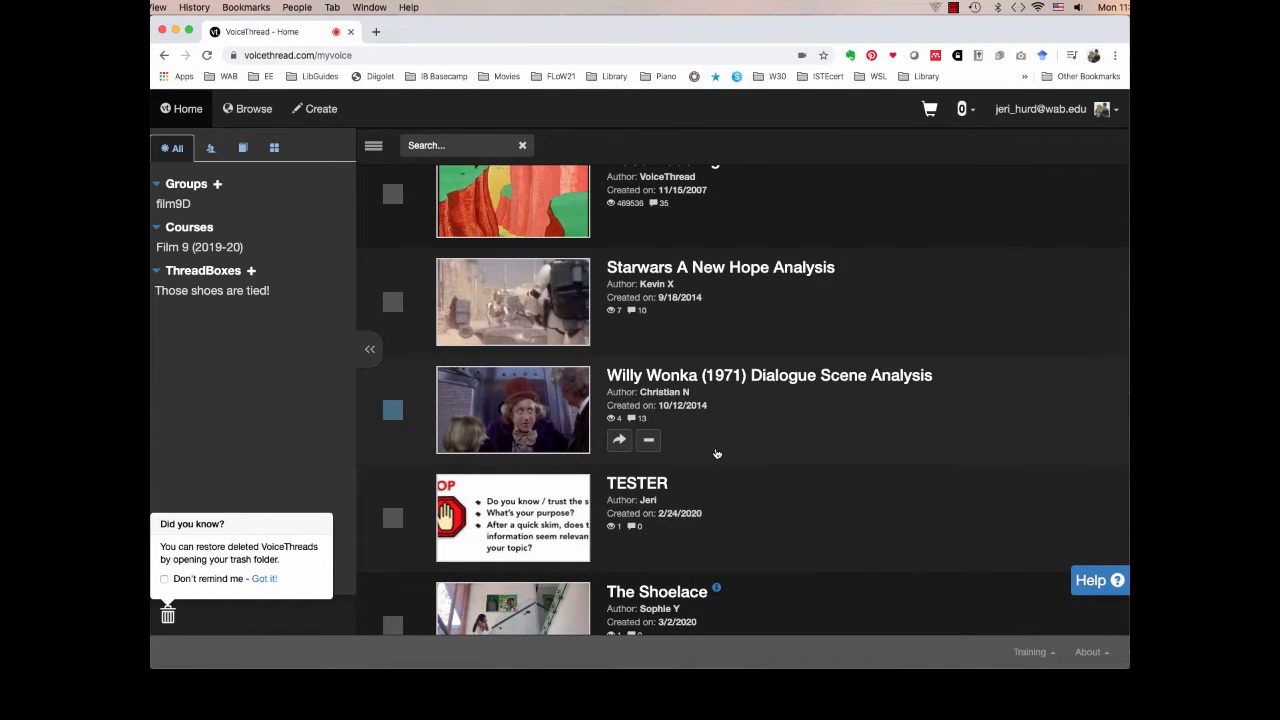
pyautogui.scroll(-5, 716, 454)
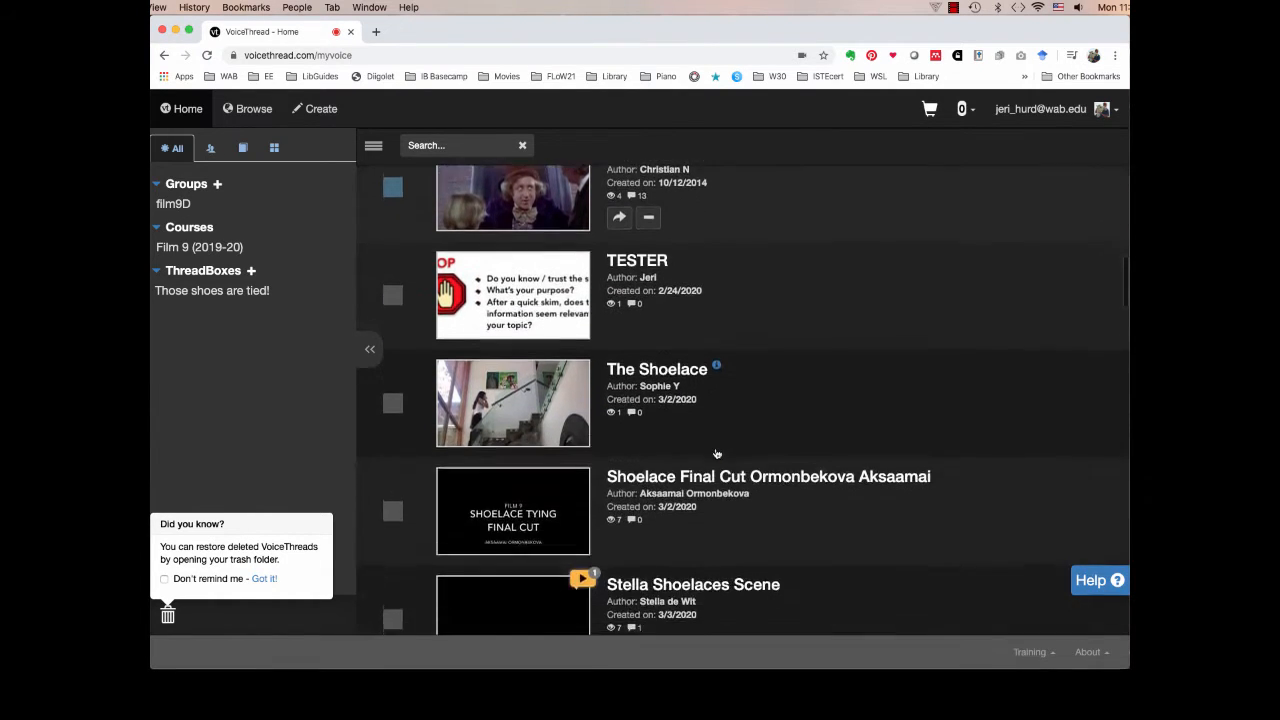
pyautogui.scroll(-3, 716, 454)
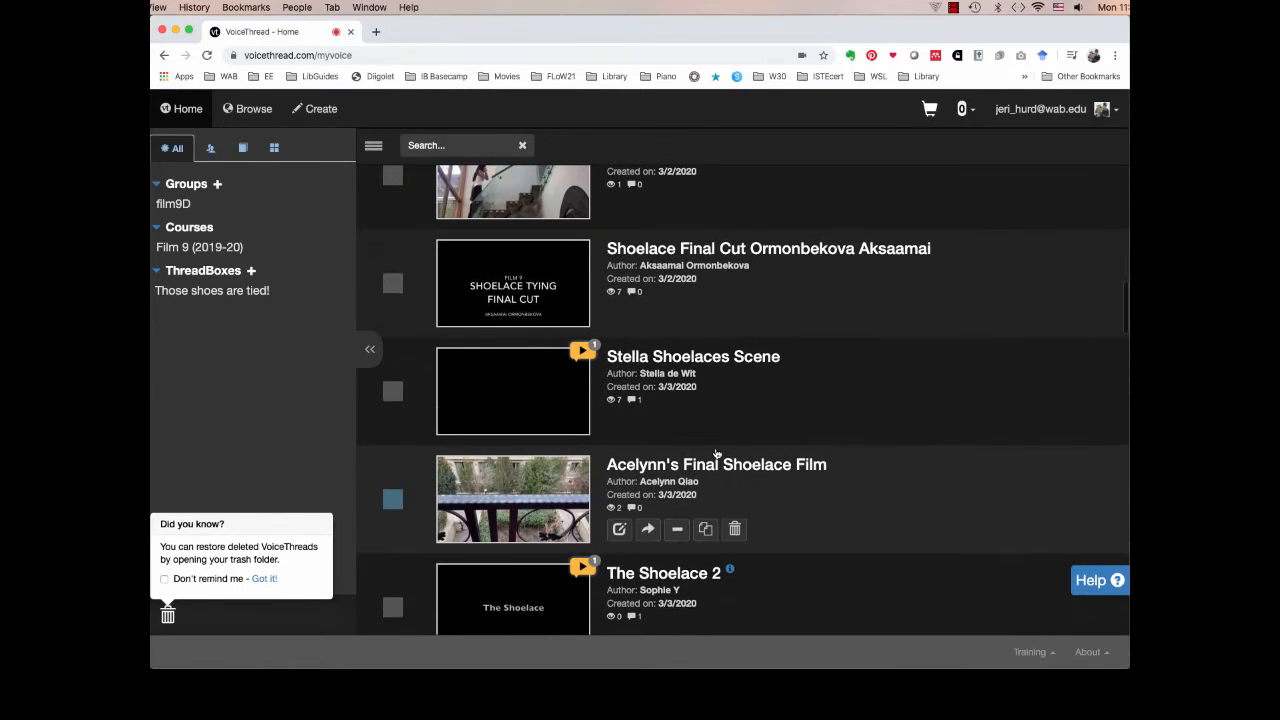
pyautogui.scroll(-1, 716, 454)
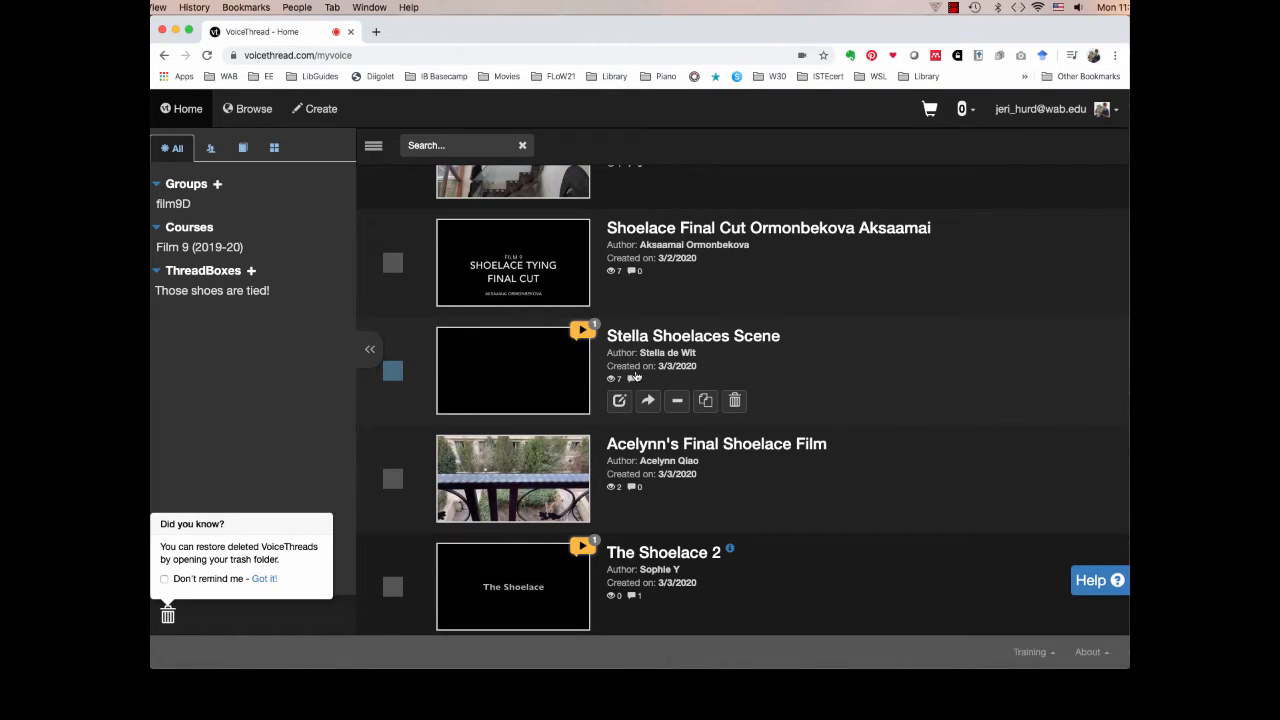
# View the secure sharing options for the VoiceThread "The Shoelace 2" and close them without sharing
pyautogui.scroll(-5, 636, 376)
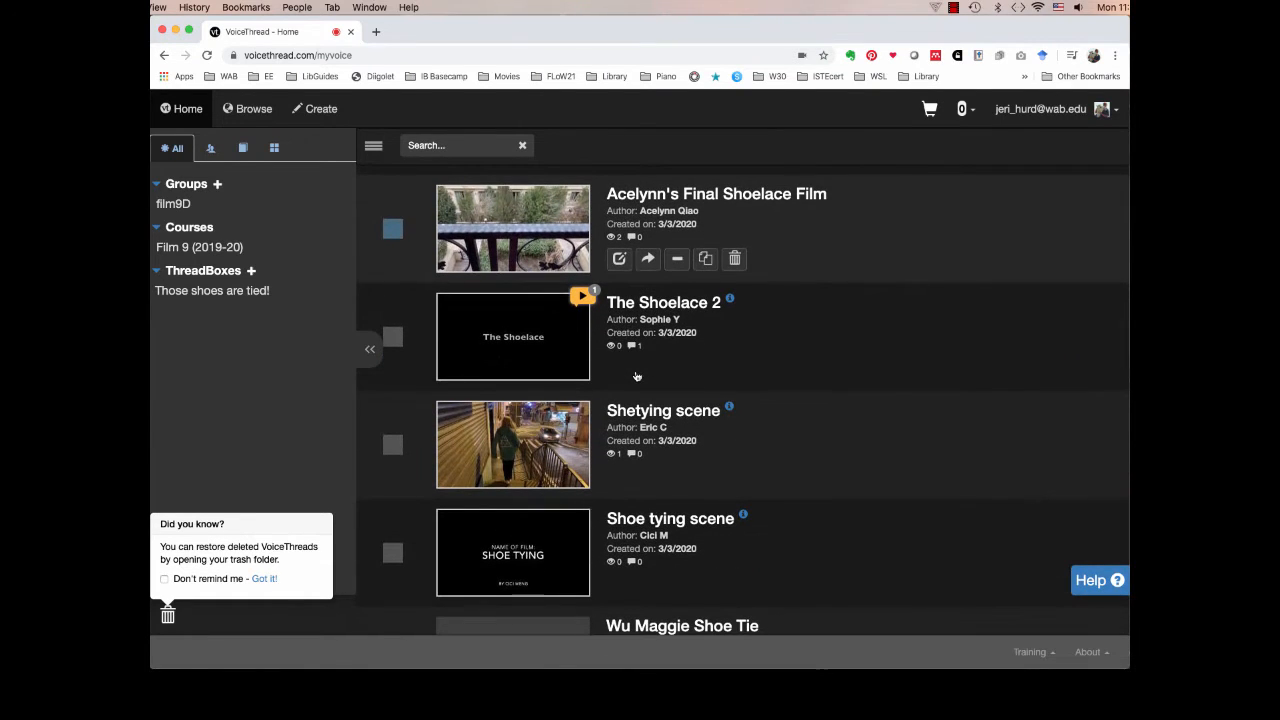
pyautogui.click(648, 366)
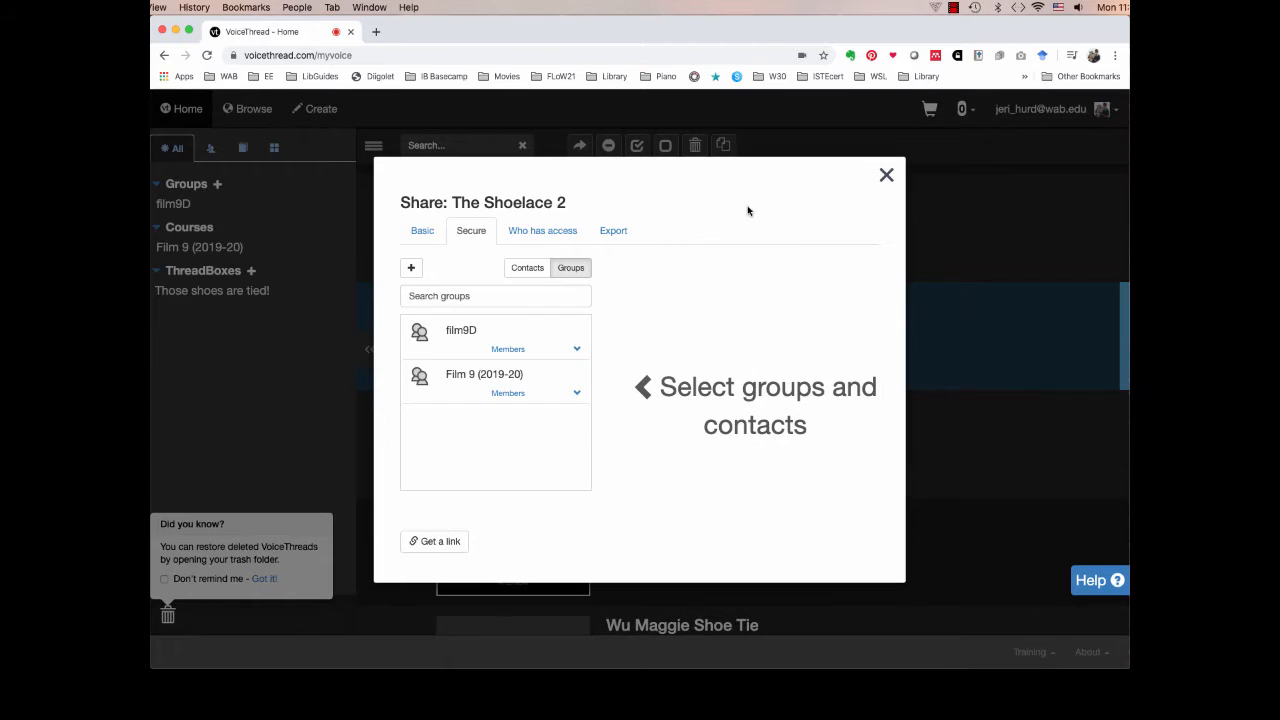
pyautogui.click(886, 175)
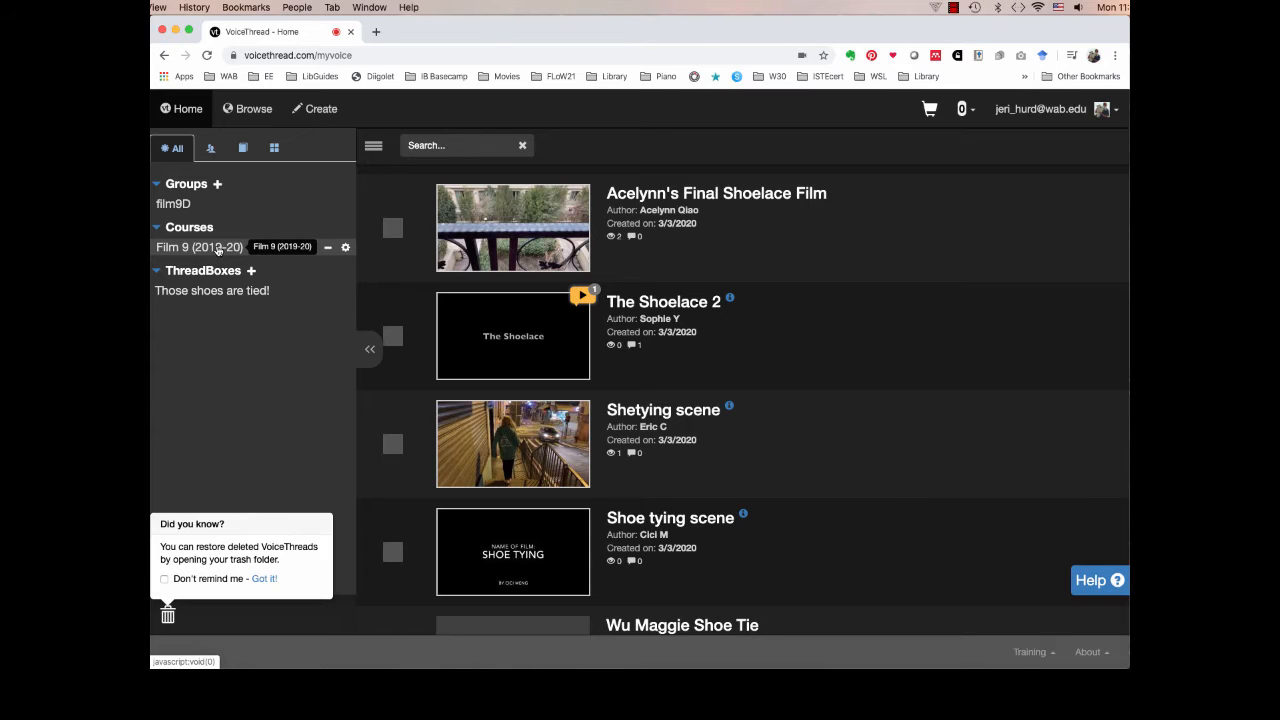
# Open the film9D group, review its member list, and return to the full list of VoiceThreads
pyautogui.click(188, 206)
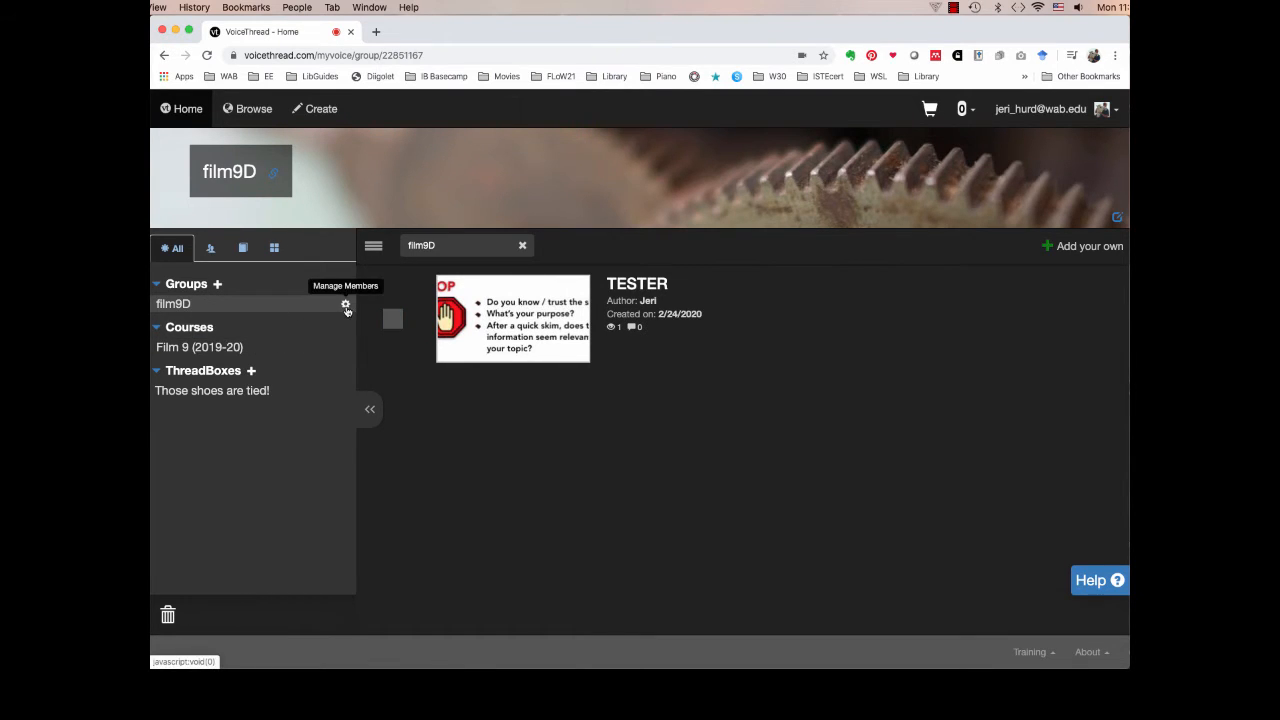
pyautogui.click(346, 306)
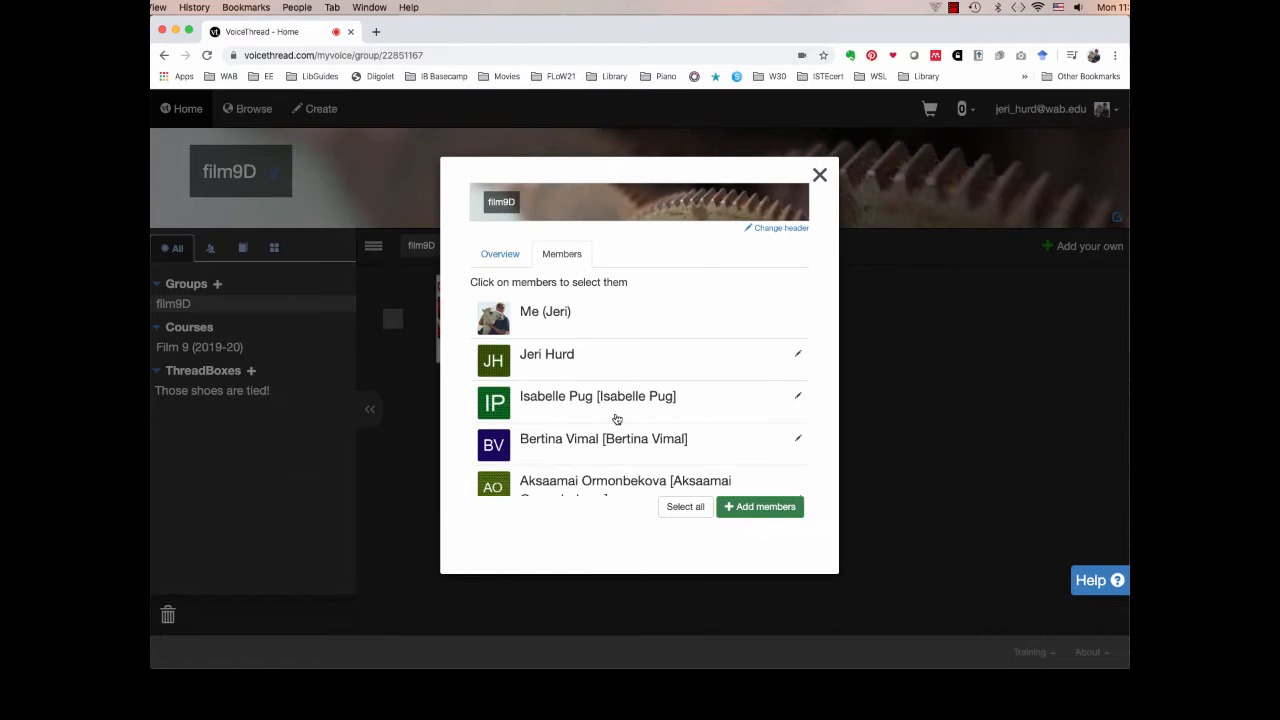
pyautogui.scroll(-5, 617, 420)
pyautogui.scroll(-10, 617, 420)
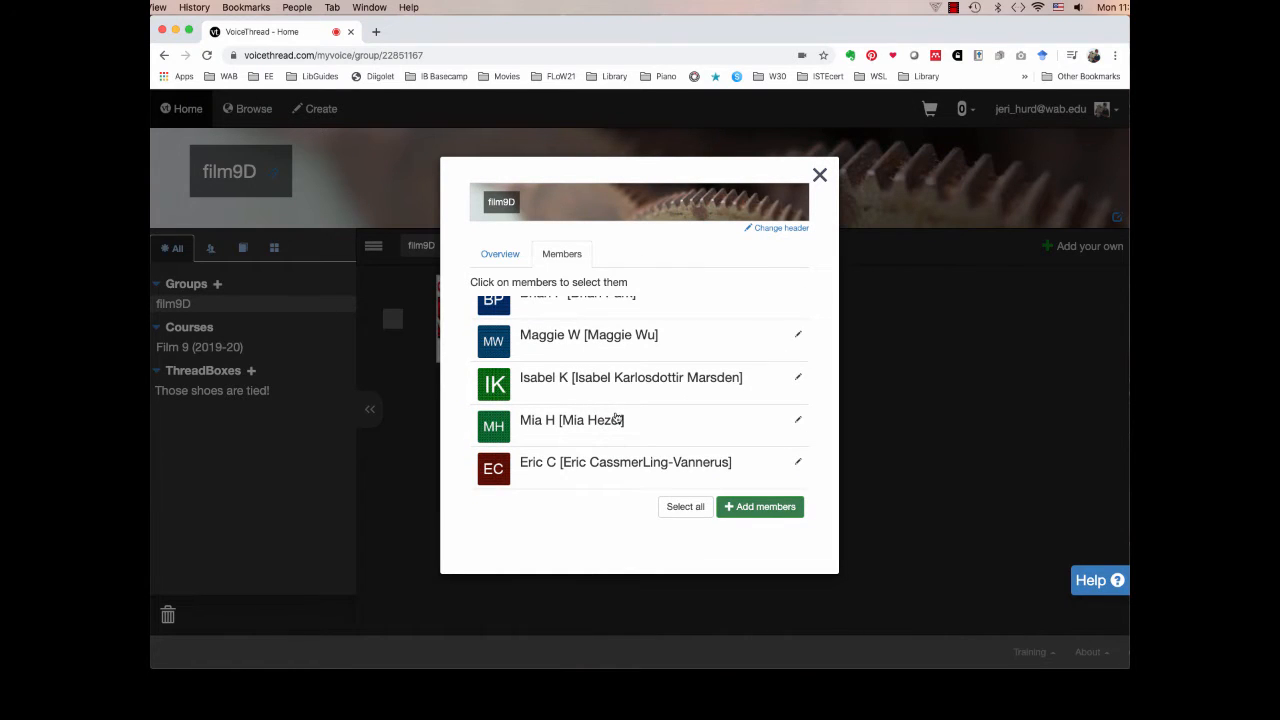
pyautogui.click(819, 176)
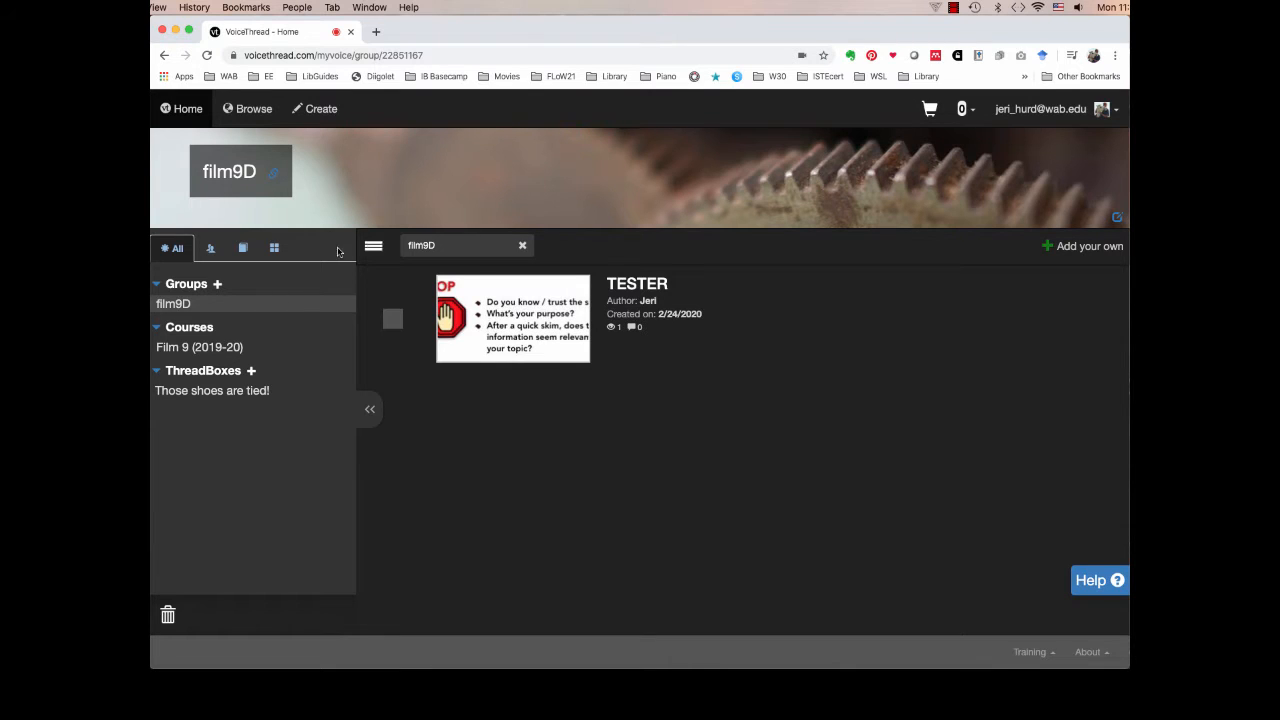
pyautogui.click(181, 249)
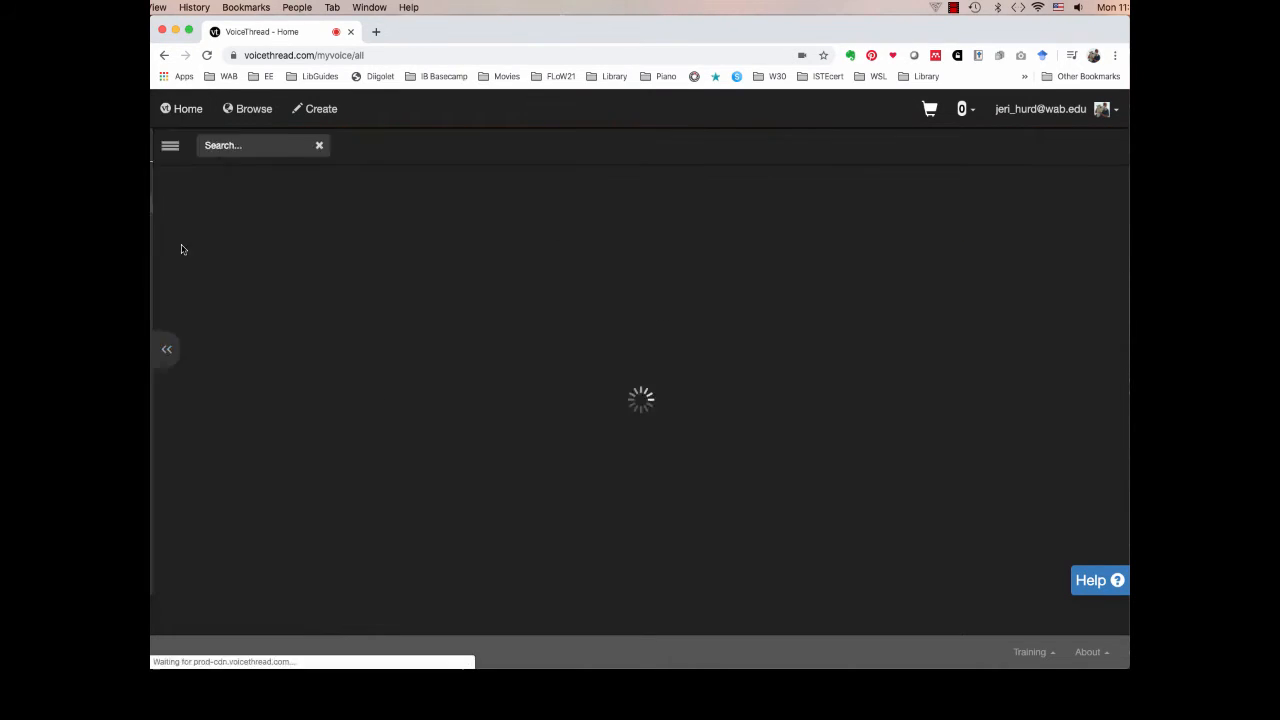
# Create a new VoiceThread and upload lorem.pdf from the computer's Desktop folder as its first media
pyautogui.click(326, 110)
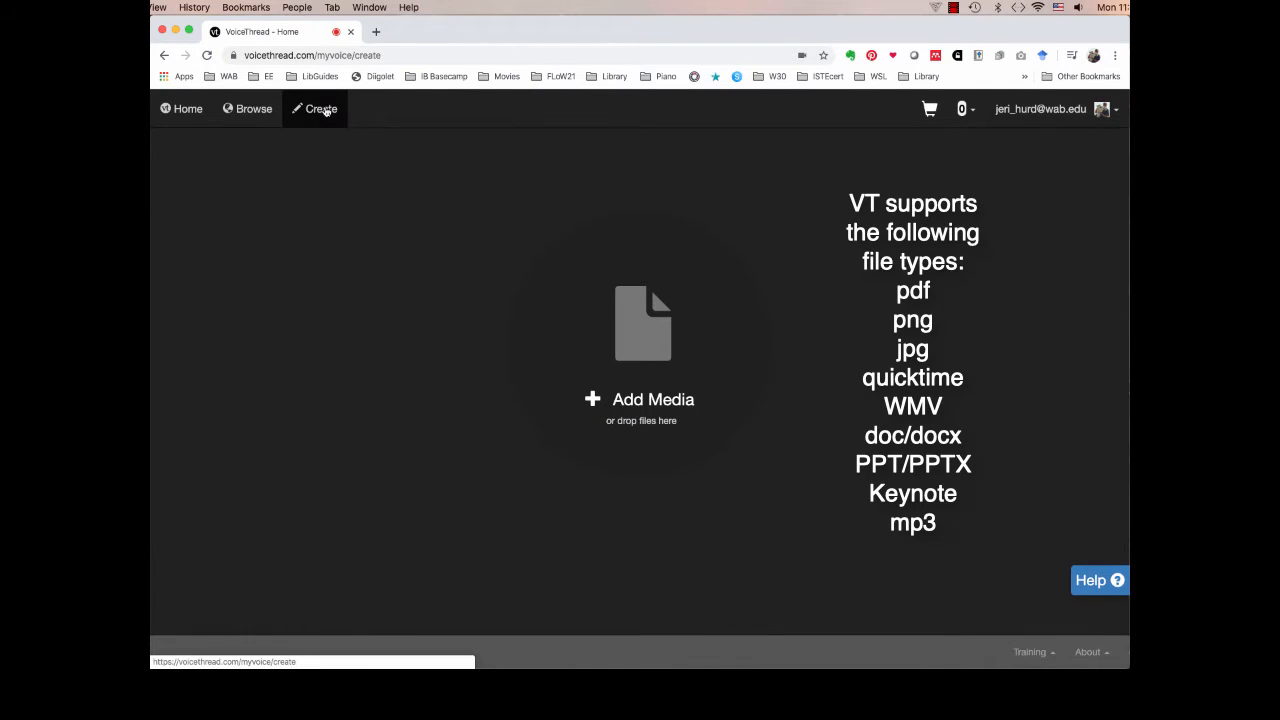
pyautogui.click(648, 352)
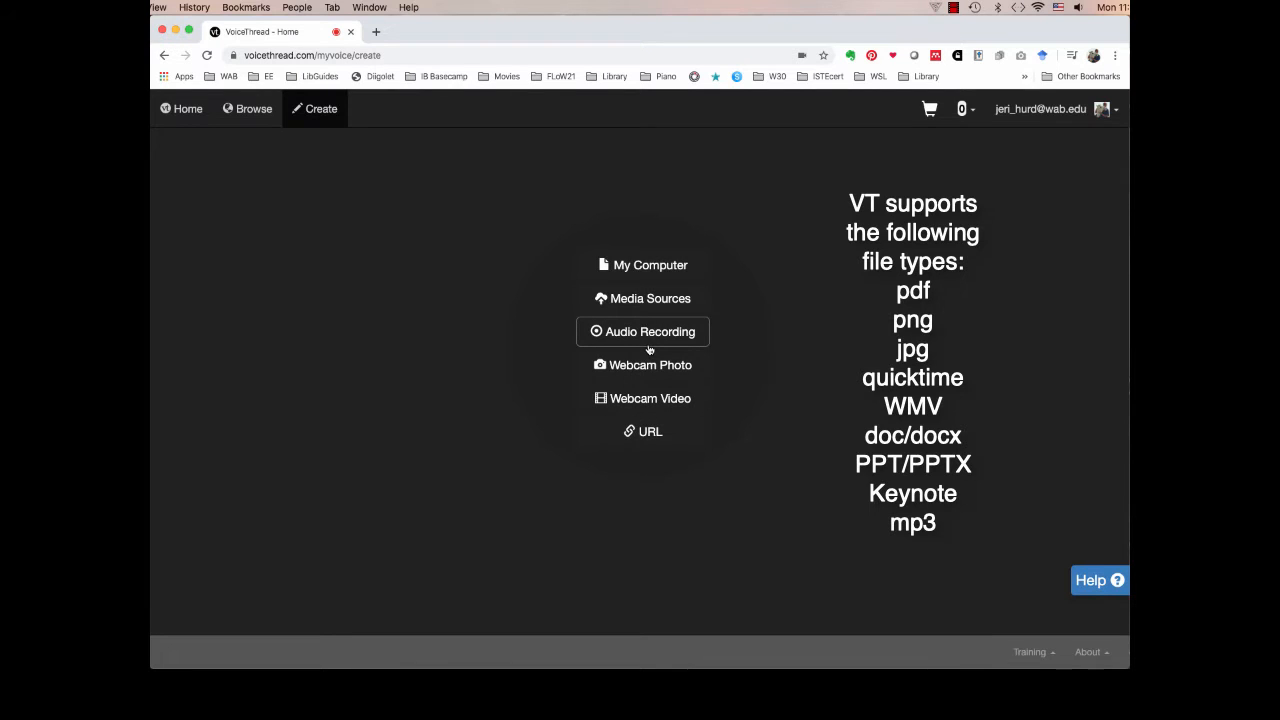
pyautogui.click(658, 267)
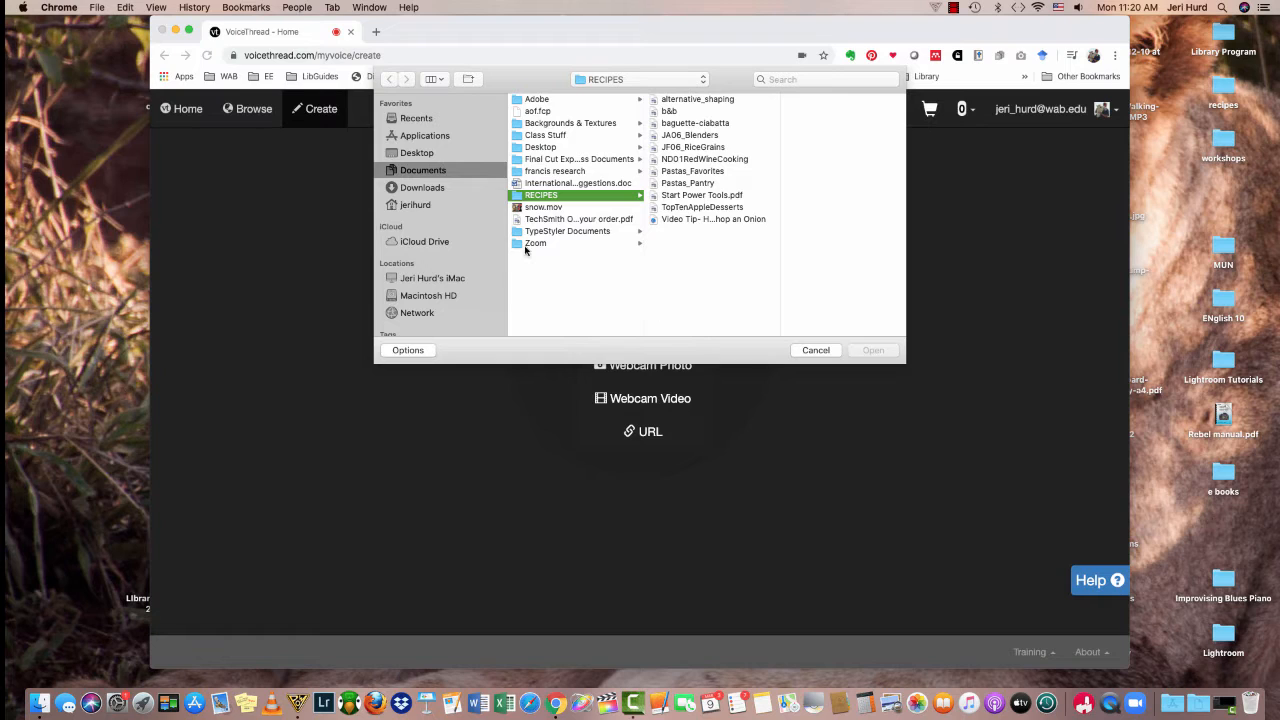
pyautogui.click(408, 153)
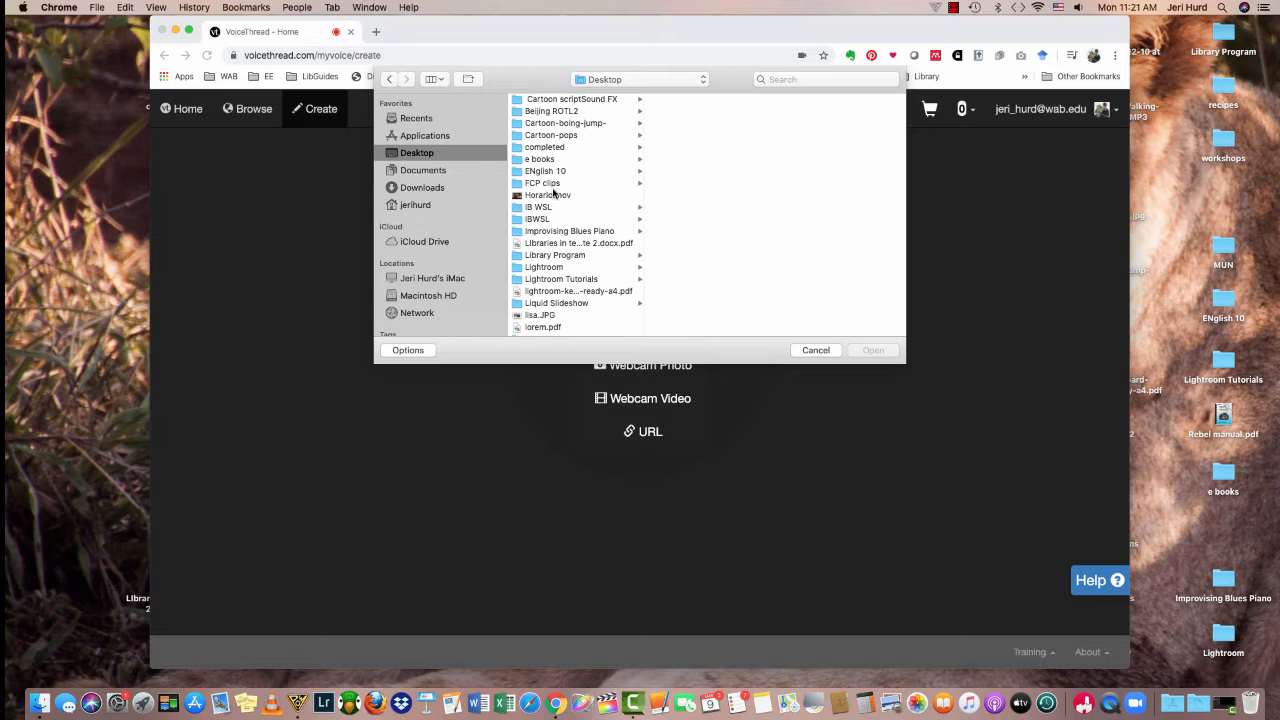
pyautogui.scroll(-5, 552, 198)
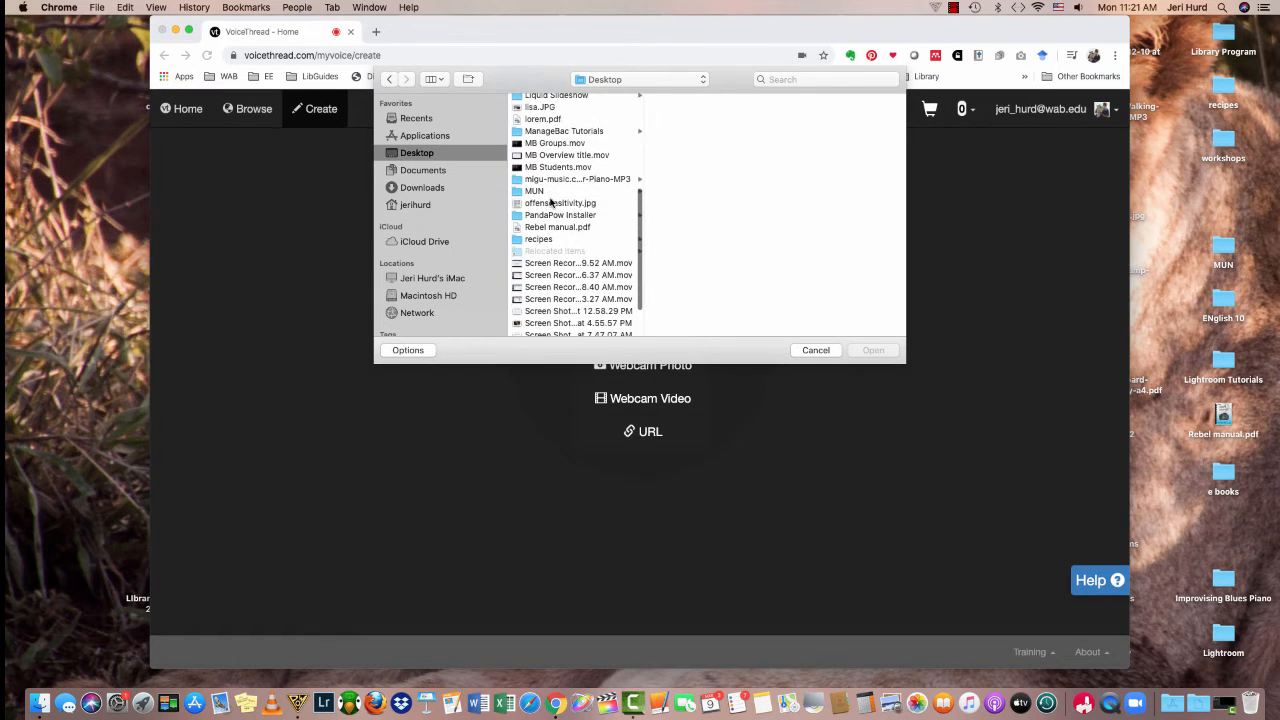
pyautogui.scroll(2, 550, 203)
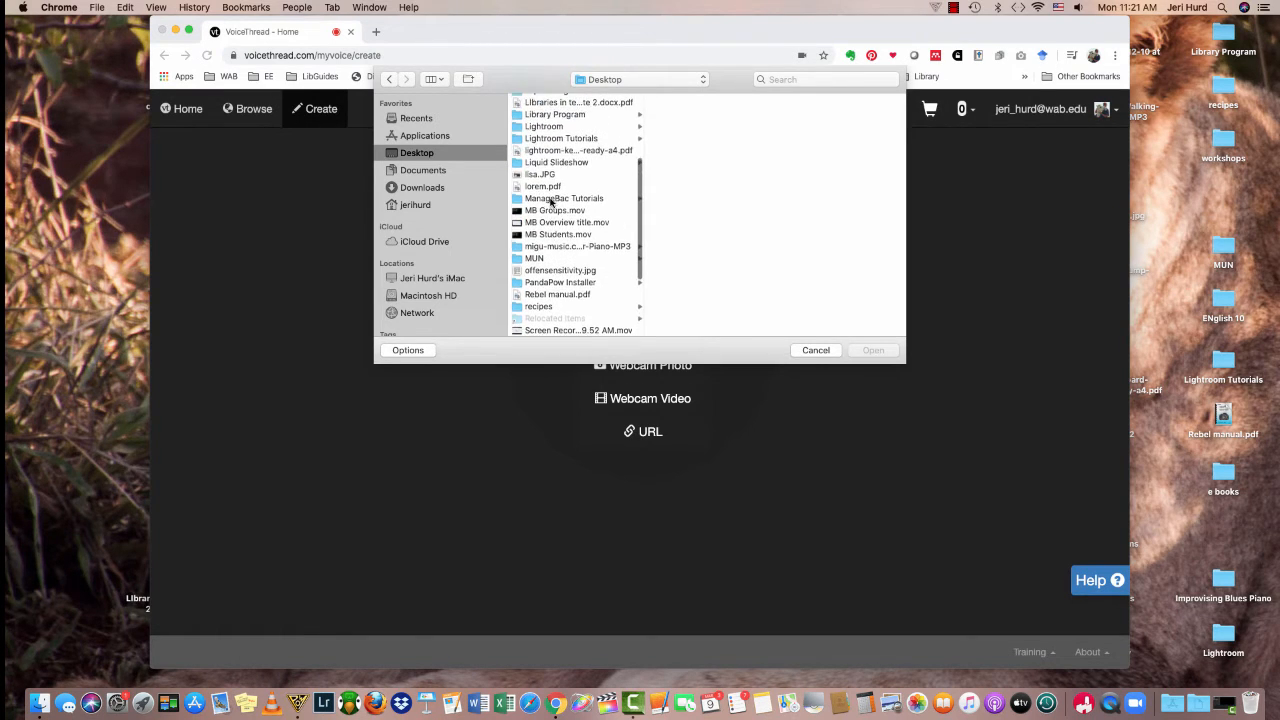
pyautogui.click(548, 187)
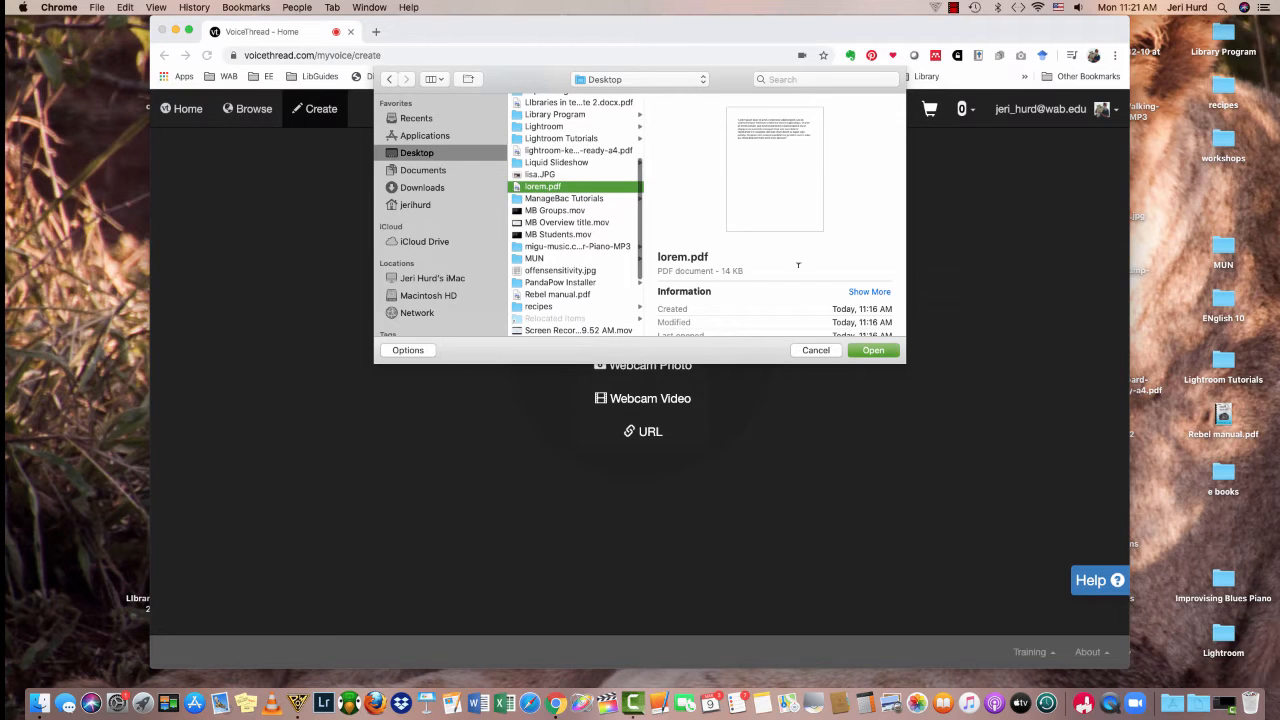
pyautogui.click(878, 355)
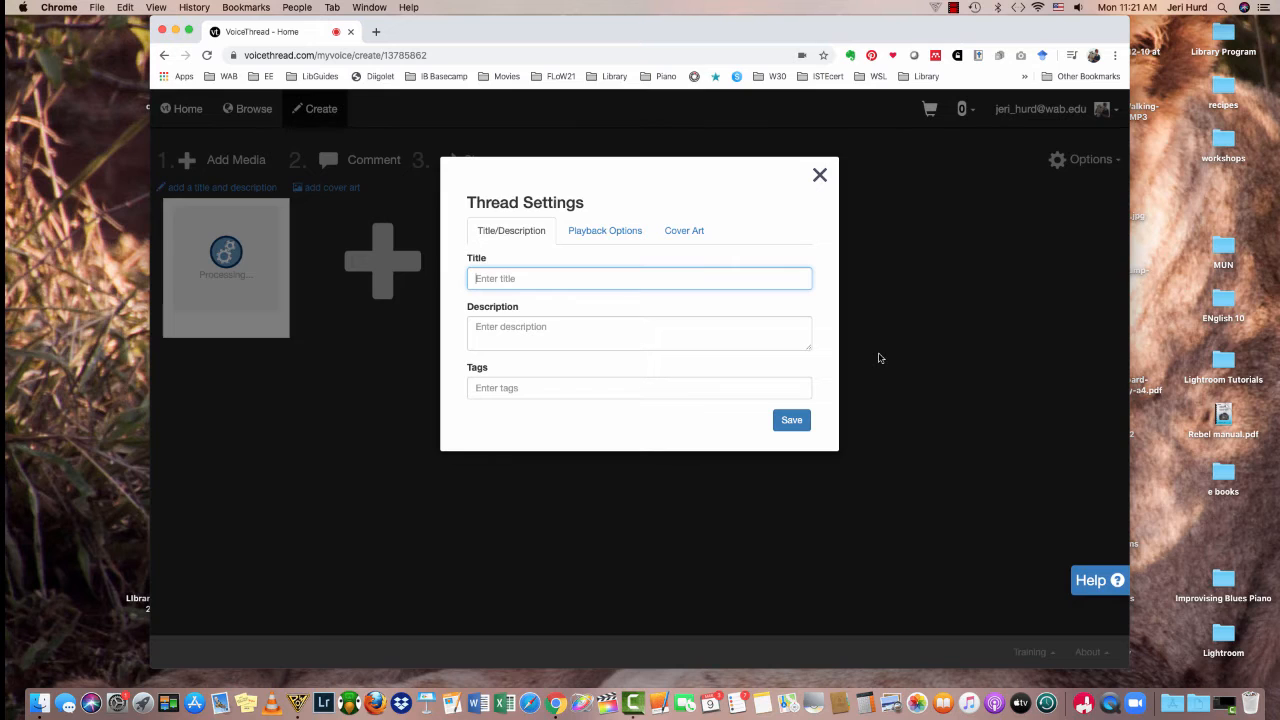
# Title the new thread "Tester" and enable comment moderation in its playback options
pyautogui.write('Tester')
pyautogui.click(605, 230)
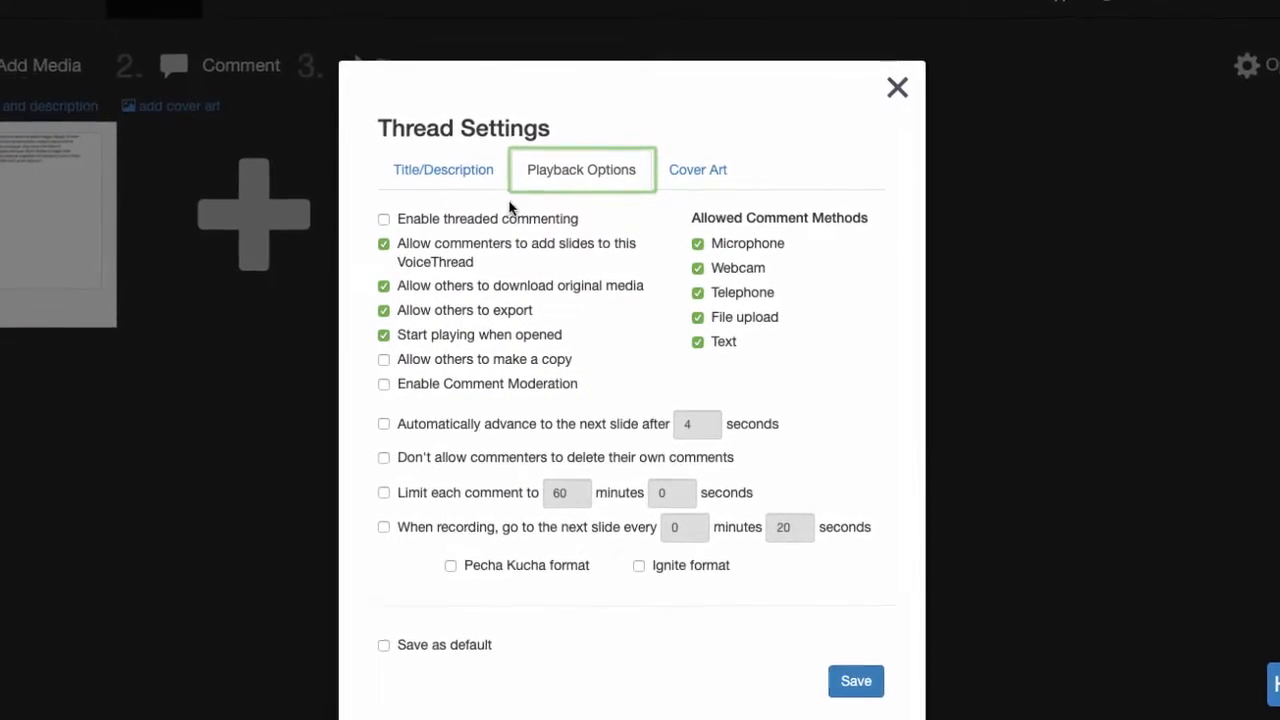
pyautogui.click(556, 383)
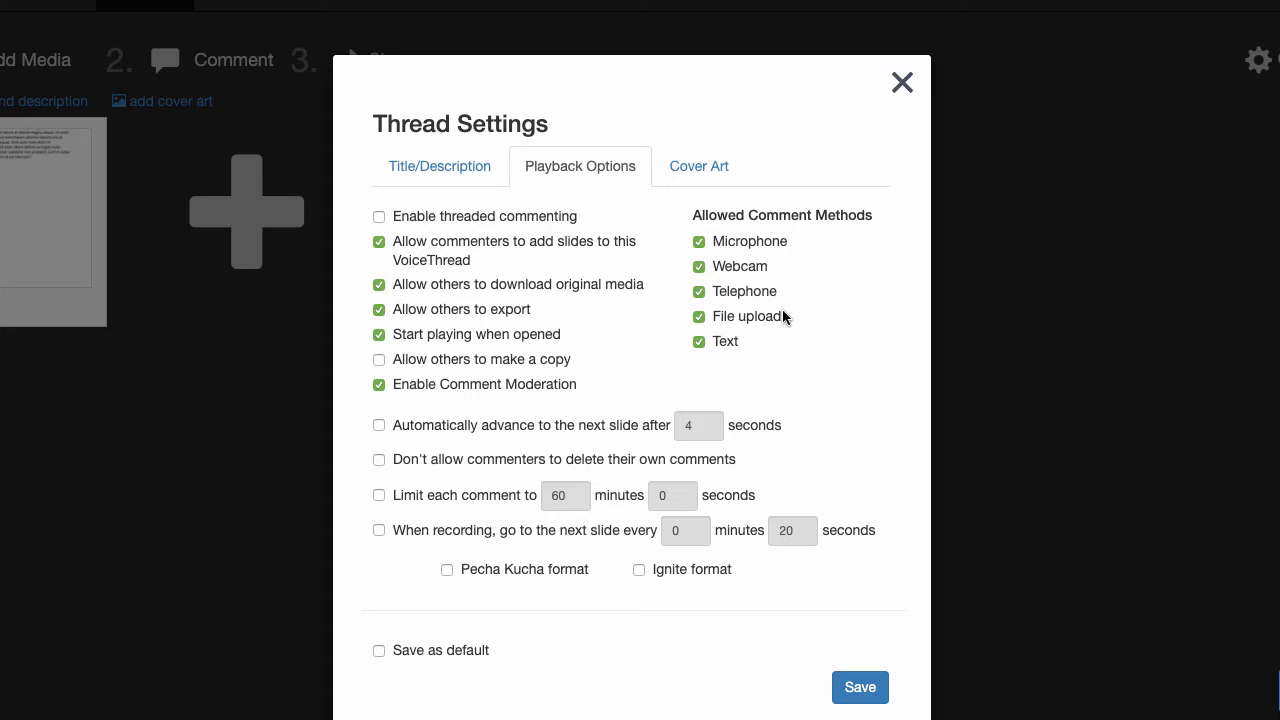
# Disallow telephone comments, make slides advance automatically after 1 second, and save the thread settings
pyautogui.click(699, 292)
pyautogui.click(379, 425)
pyautogui.moveTo(694, 421); pyautogui.dragTo(679, 419)
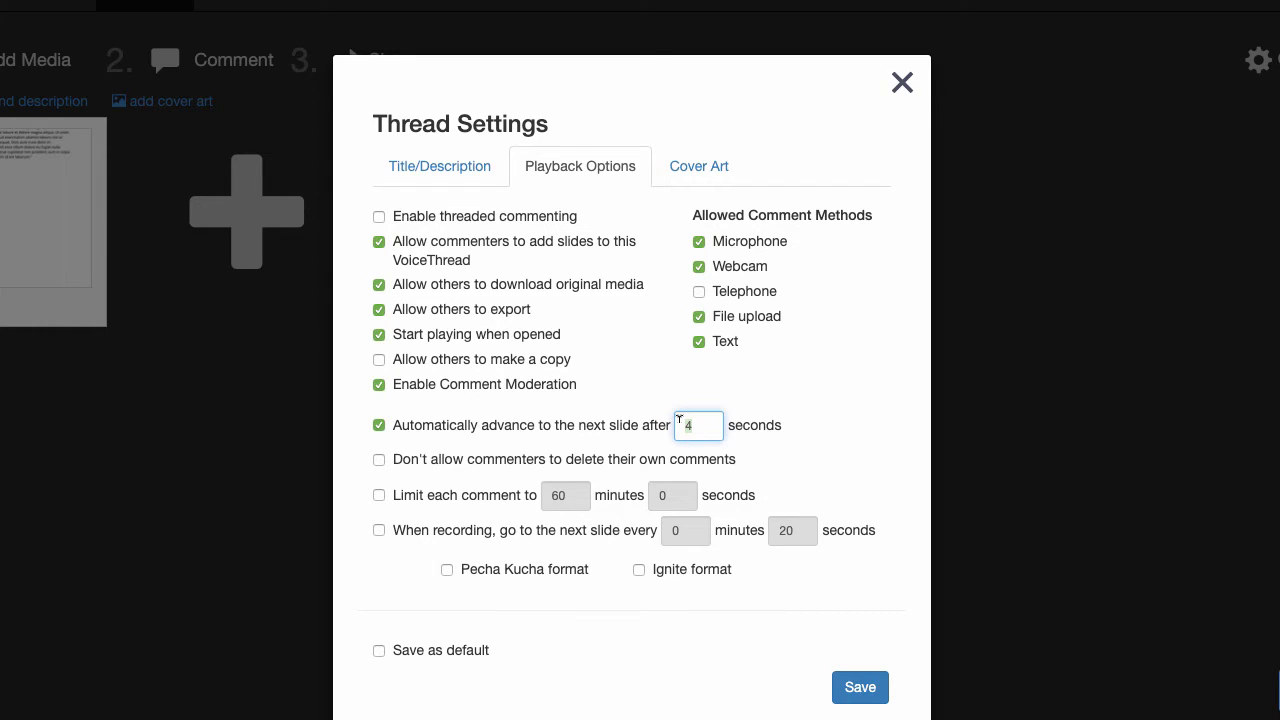
pyautogui.write('1')
pyautogui.click(862, 686)
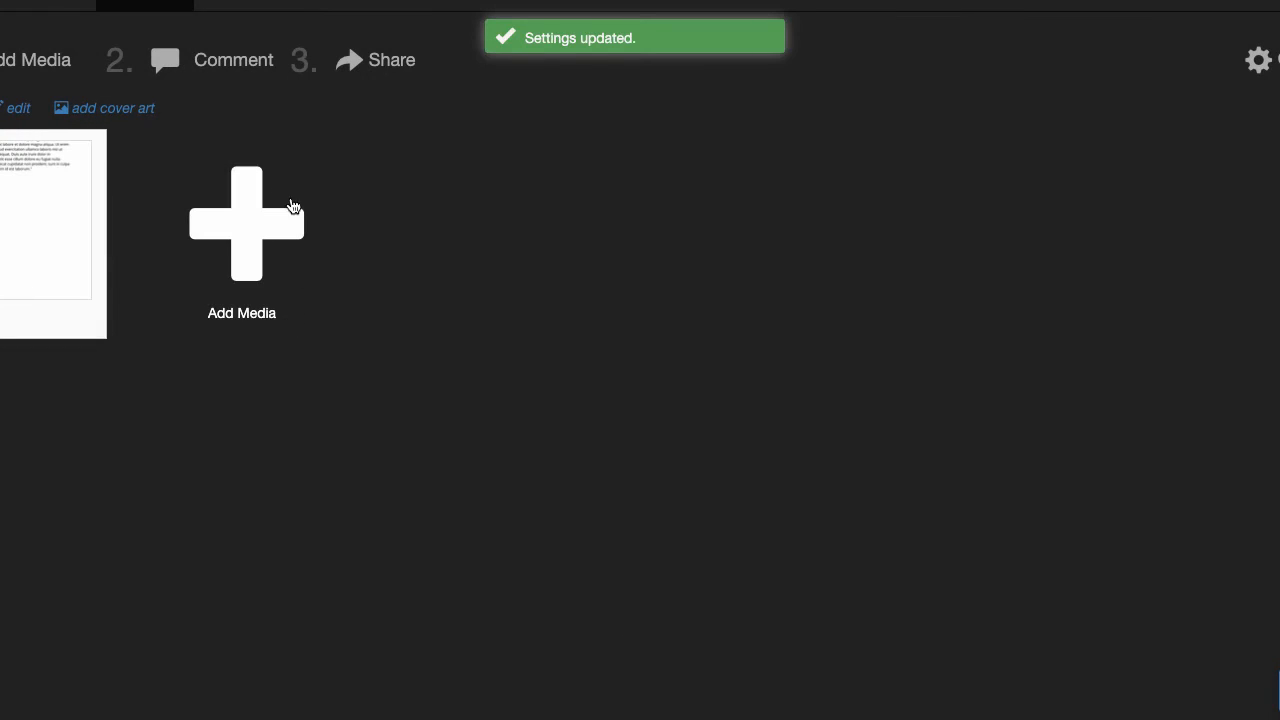
# Browse the New York Public Library media source for additional media and open its collection of New York City and State photographs
pyautogui.click(264, 225)
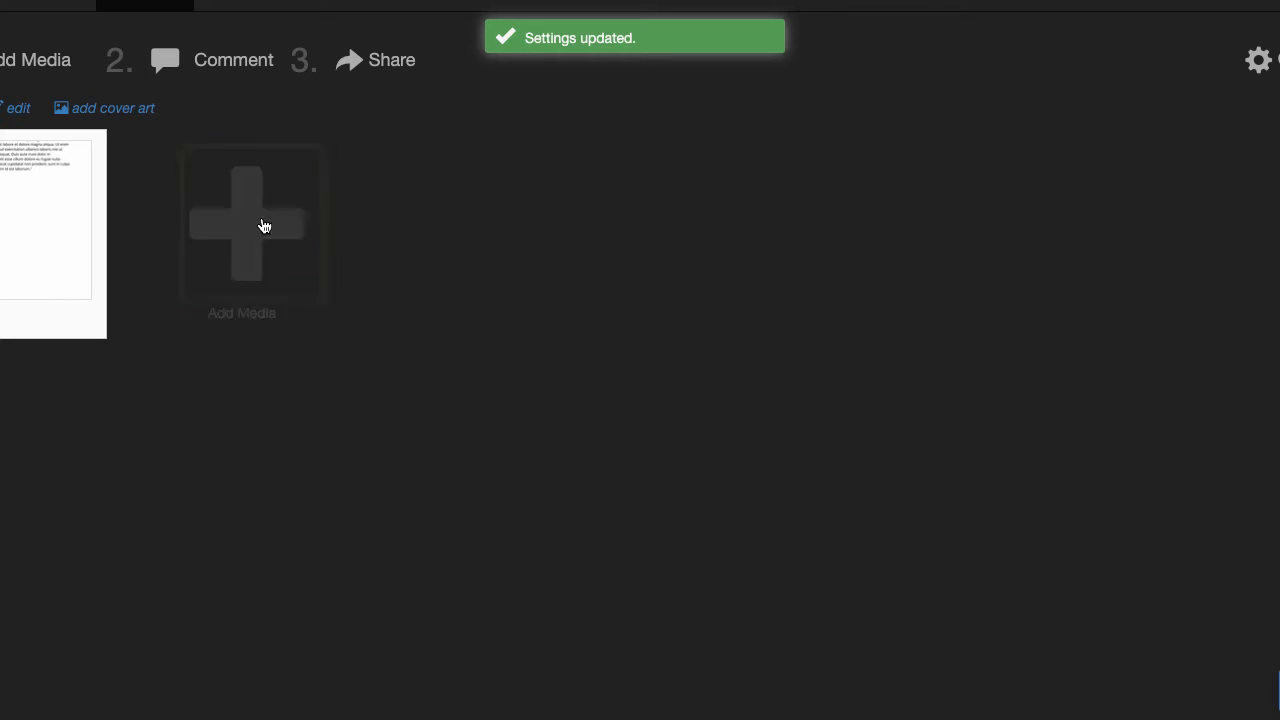
pyautogui.click(261, 193)
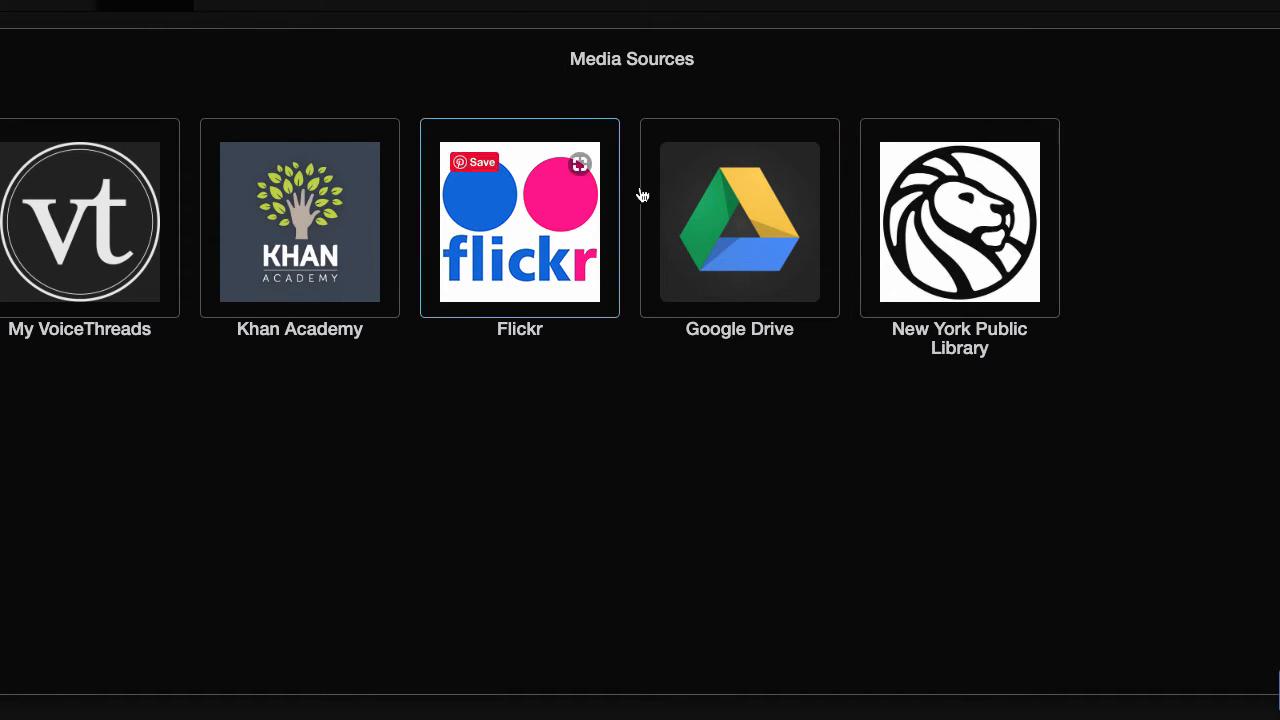
pyautogui.click(985, 266)
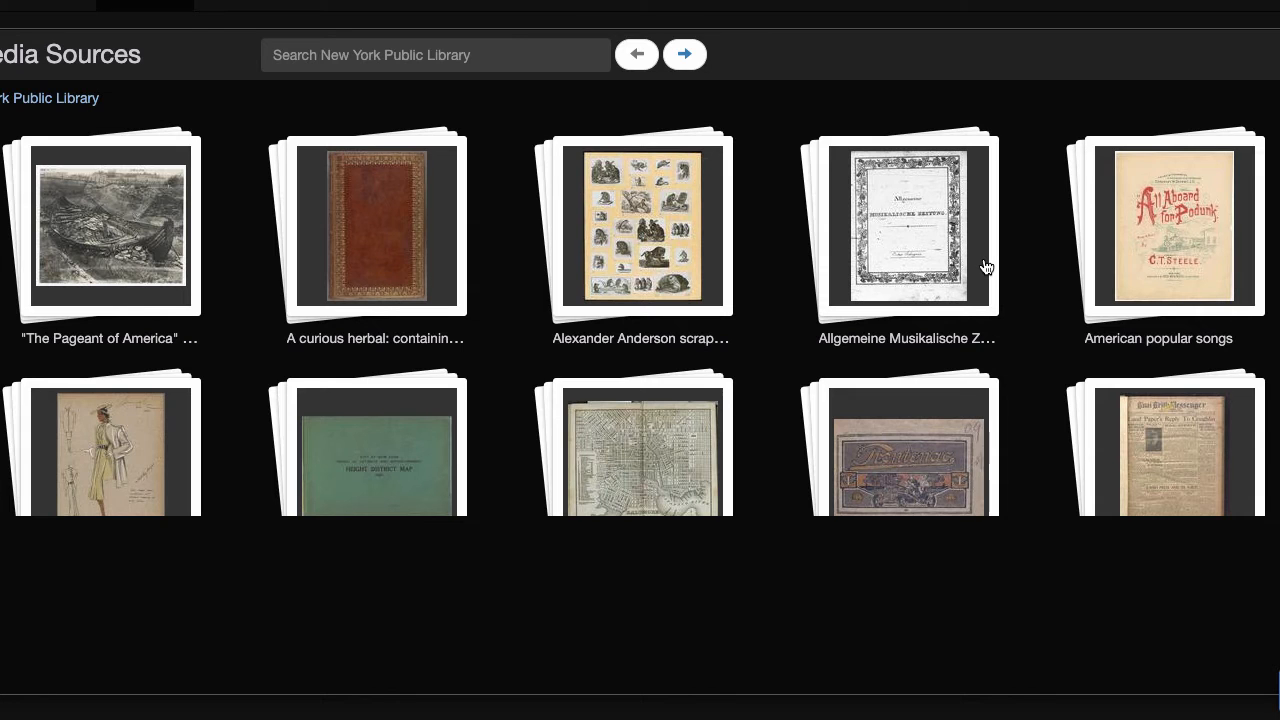
pyautogui.scroll(-4, 985, 266)
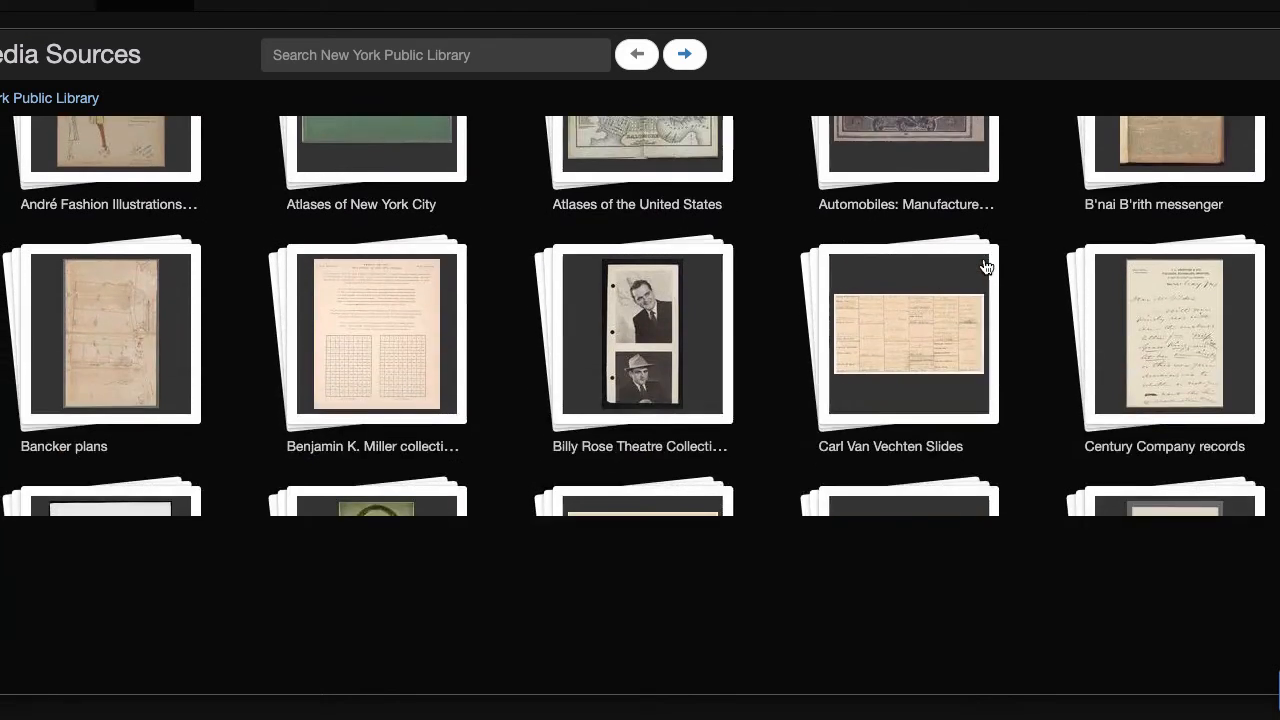
pyautogui.scroll(-1, 985, 266)
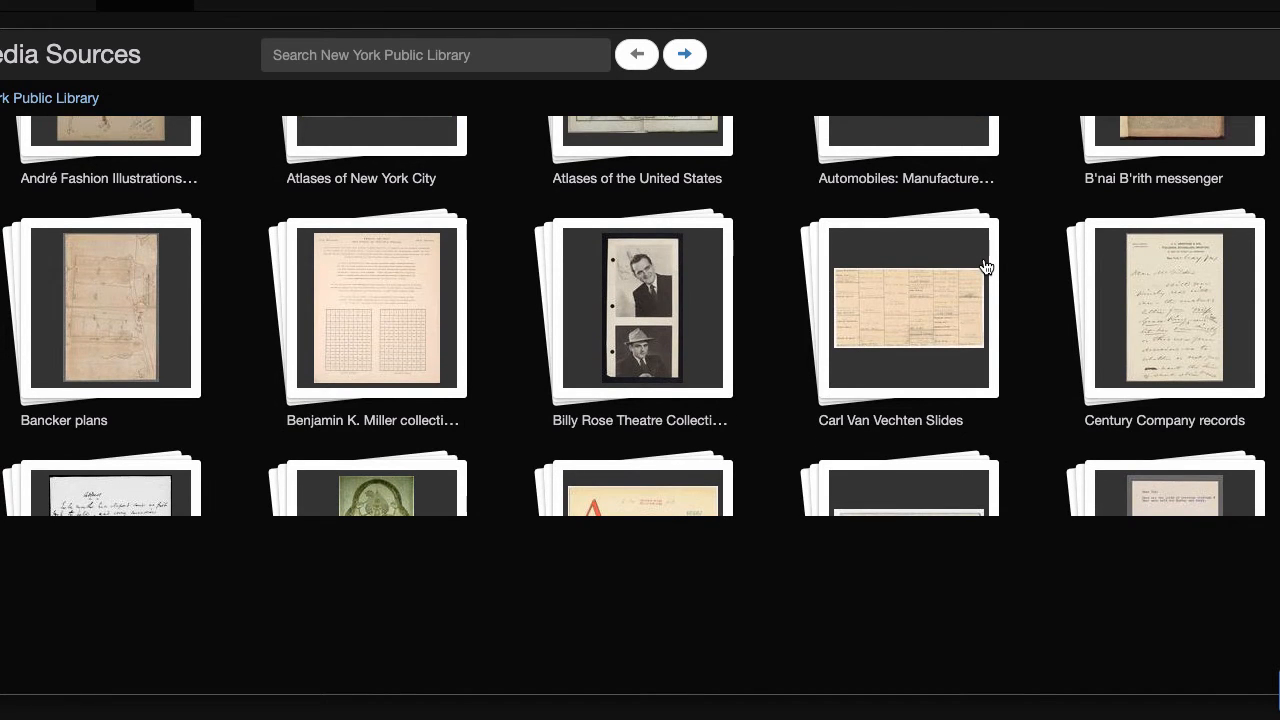
pyautogui.scroll(-3, 985, 266)
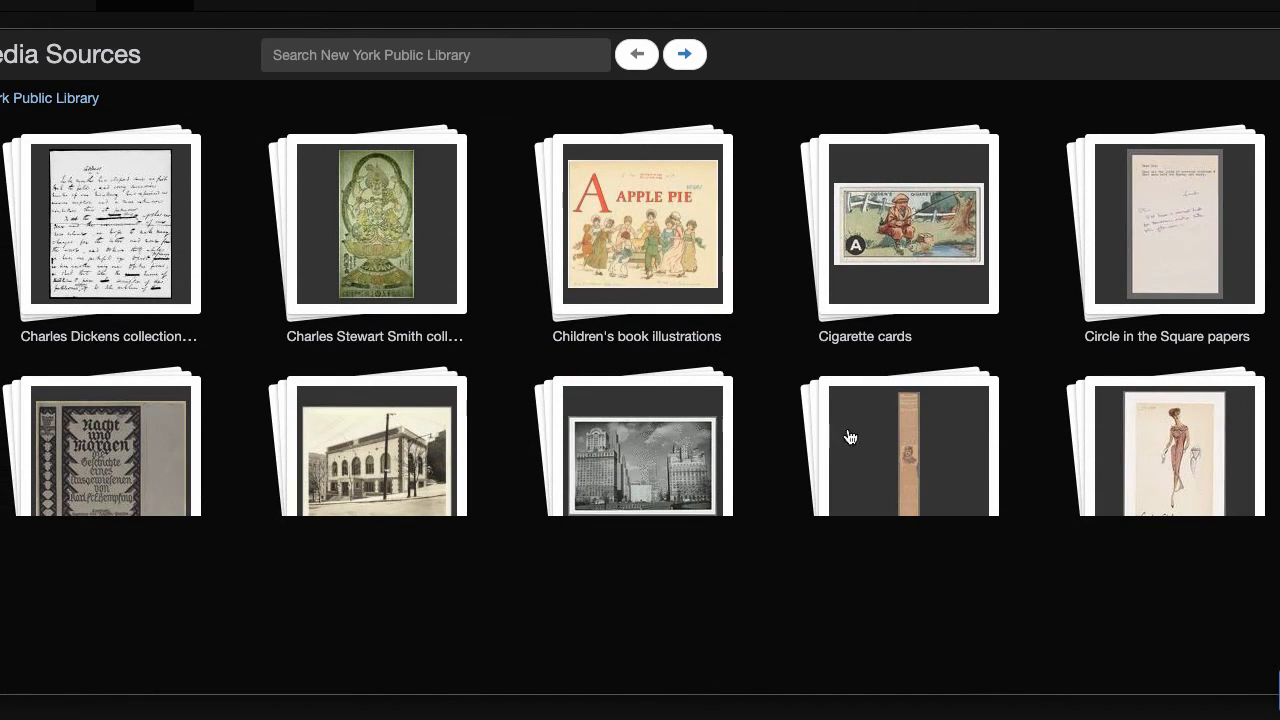
pyautogui.click(678, 469)
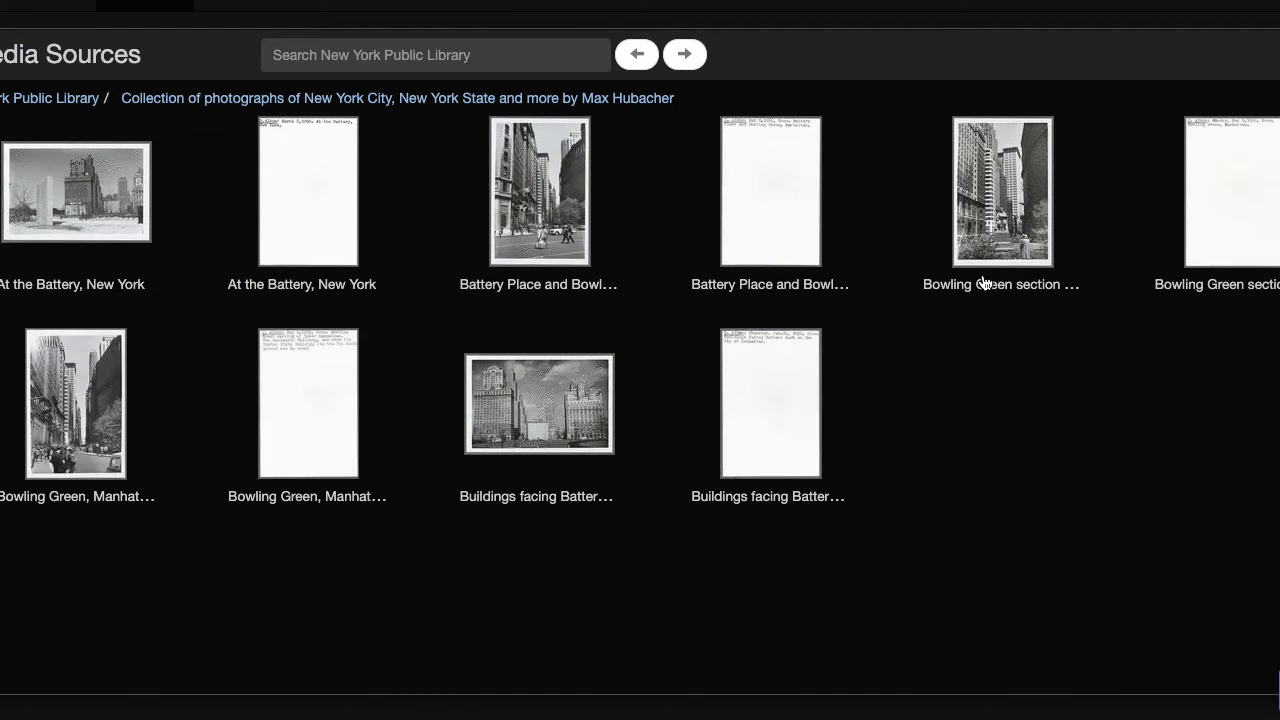
# Import the photographs "Battery Place and Bowling Green, Manhattan" and "At the Battery, New York" into the thread and leave the media sources
pyautogui.click(548, 203)
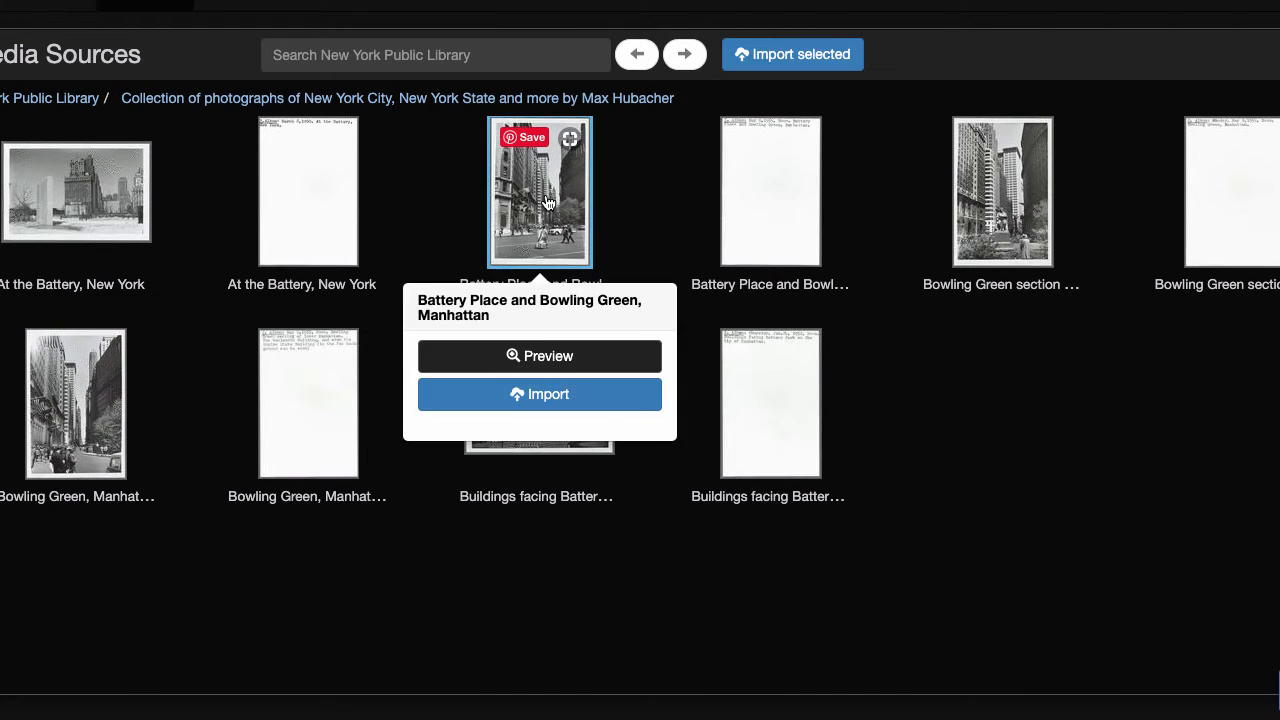
pyautogui.click(537, 396)
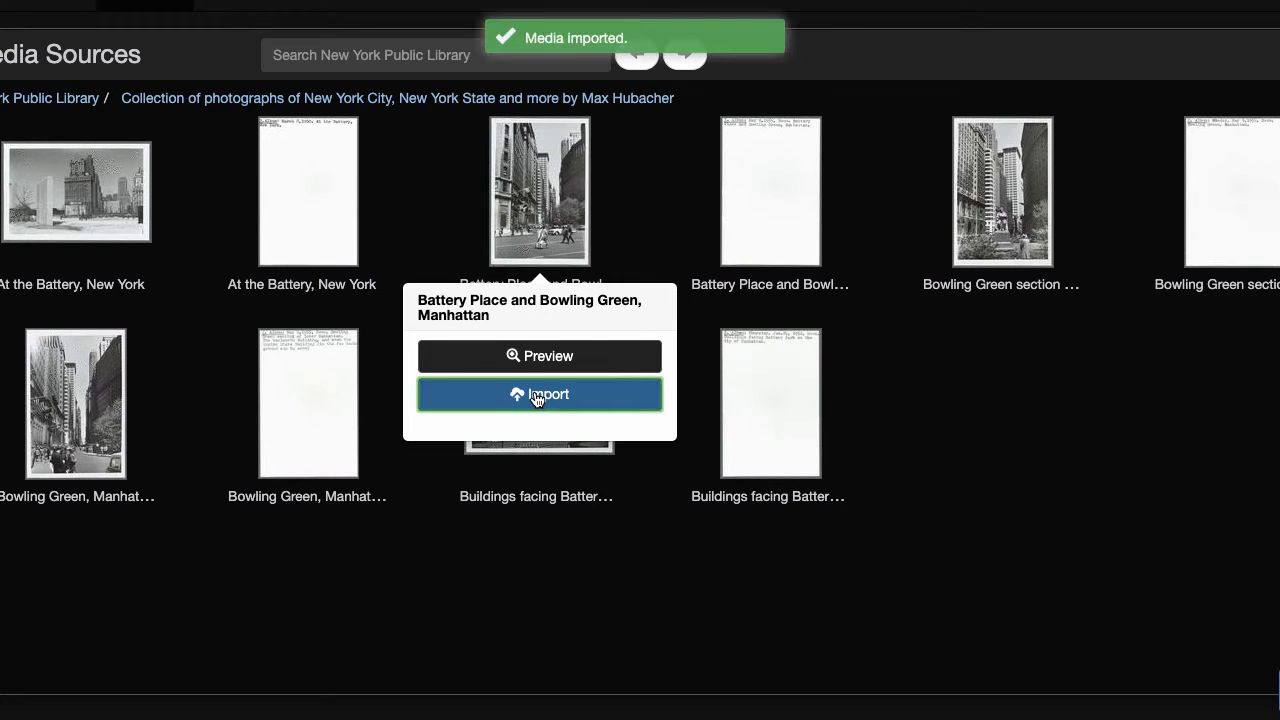
pyautogui.click(57, 190)
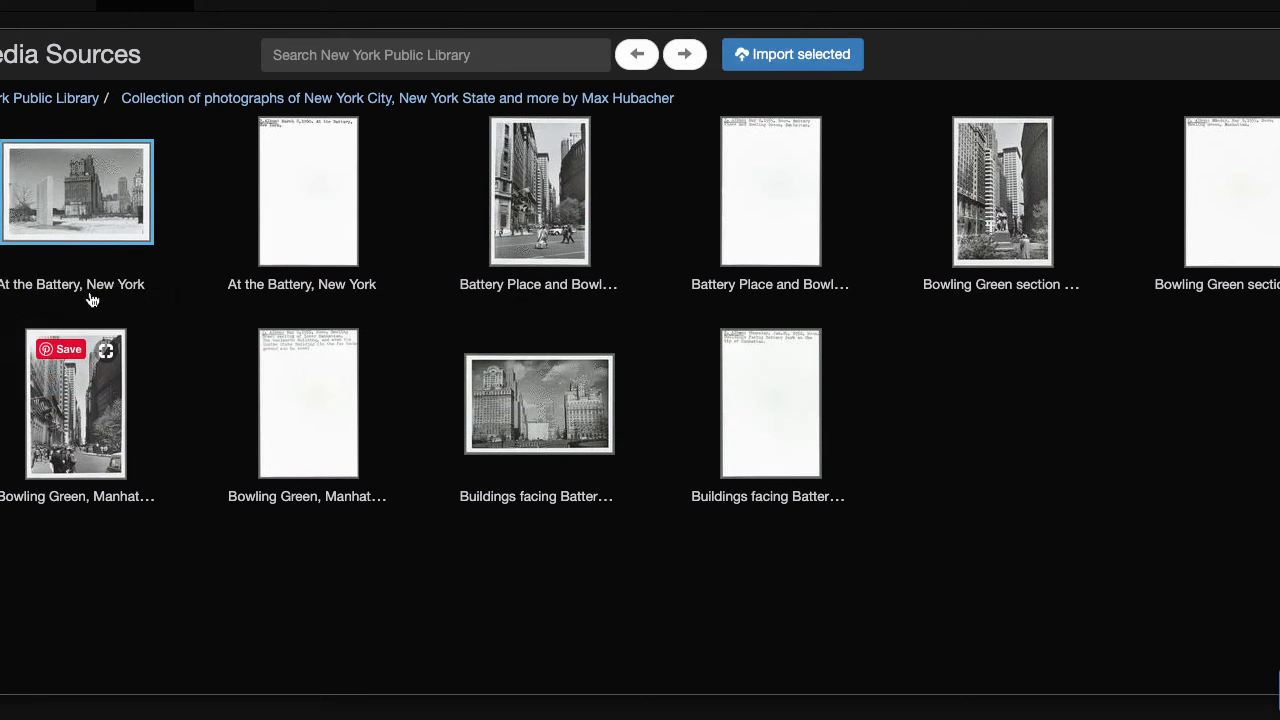
pyautogui.click(82, 212)
pyautogui.click(96, 386)
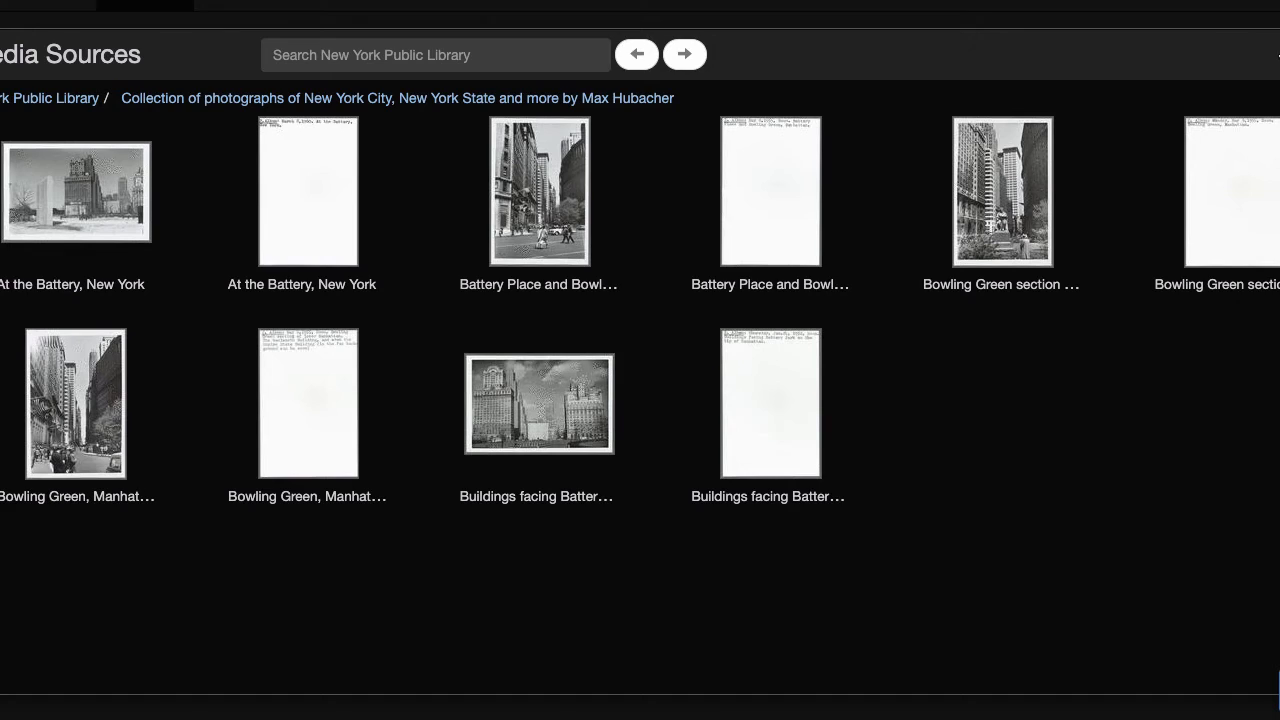
pyautogui.click(1279, 57)
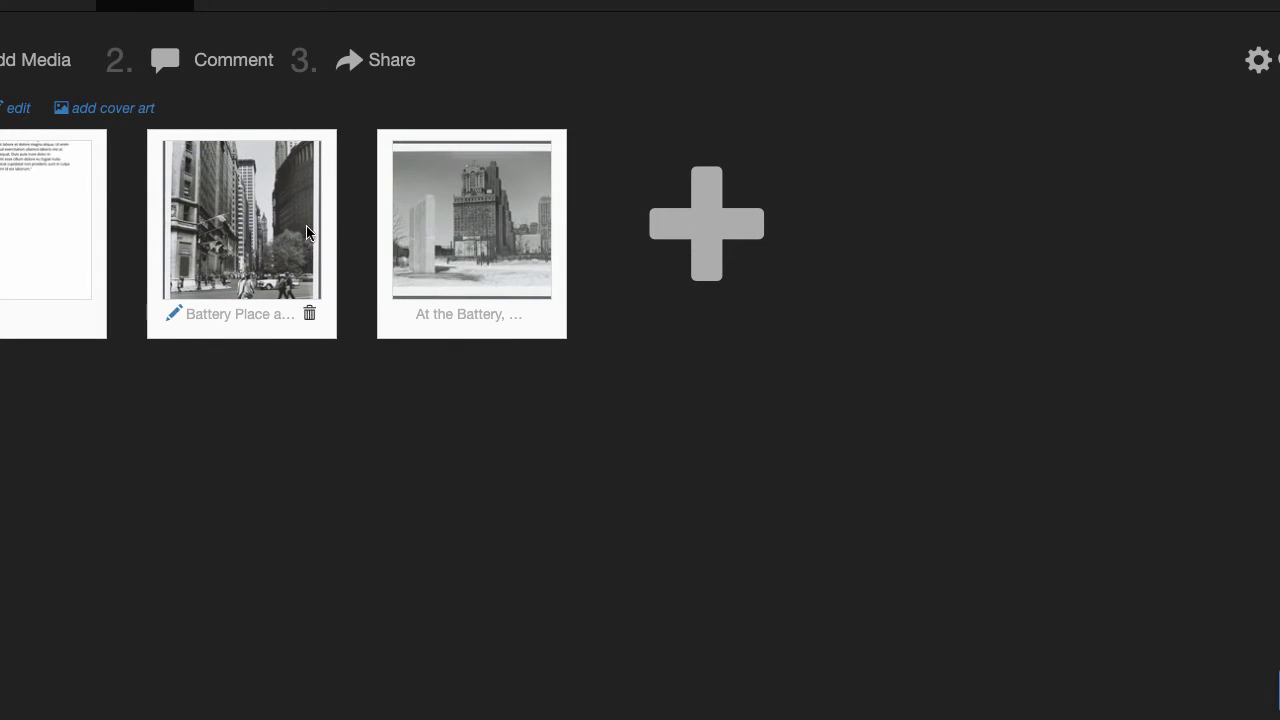
# Reorder the slides to At the Battery, lorem text page, Battery Place, and check the text page's edit options without changing them
pyautogui.moveTo(530, 230); pyautogui.dragTo(232, 236)
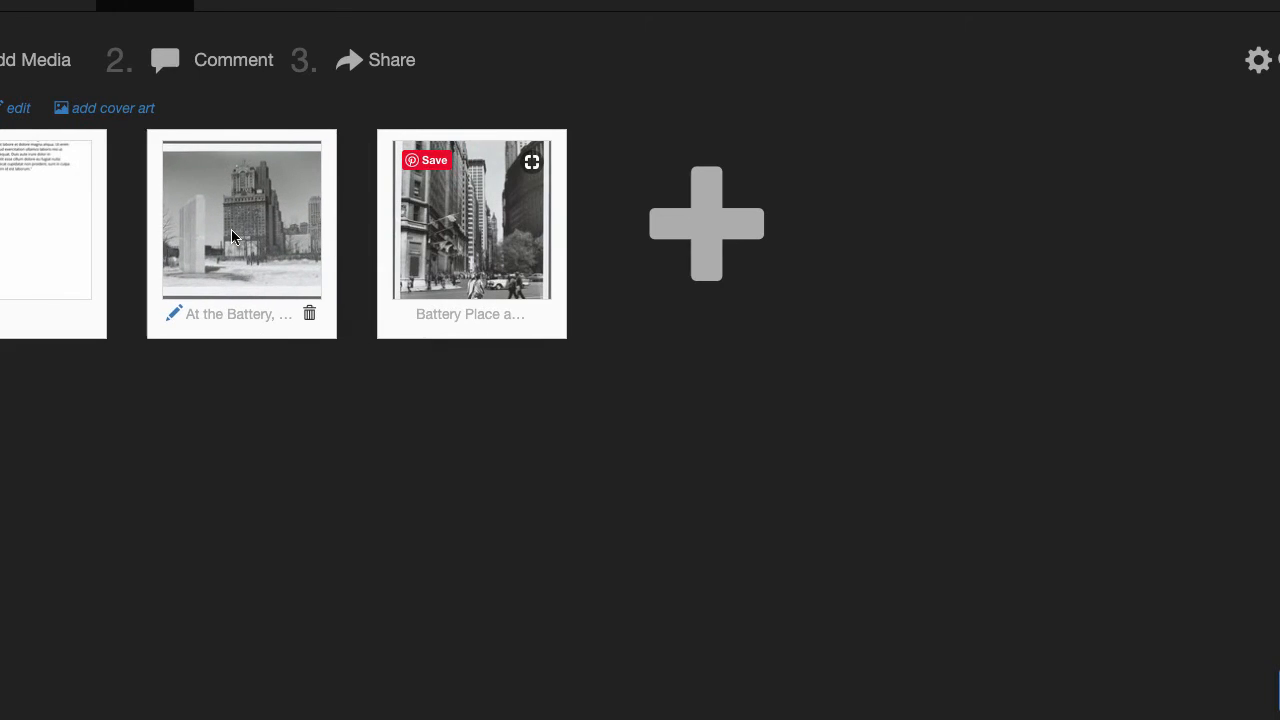
pyautogui.moveTo(51, 188); pyautogui.dragTo(336, 216)
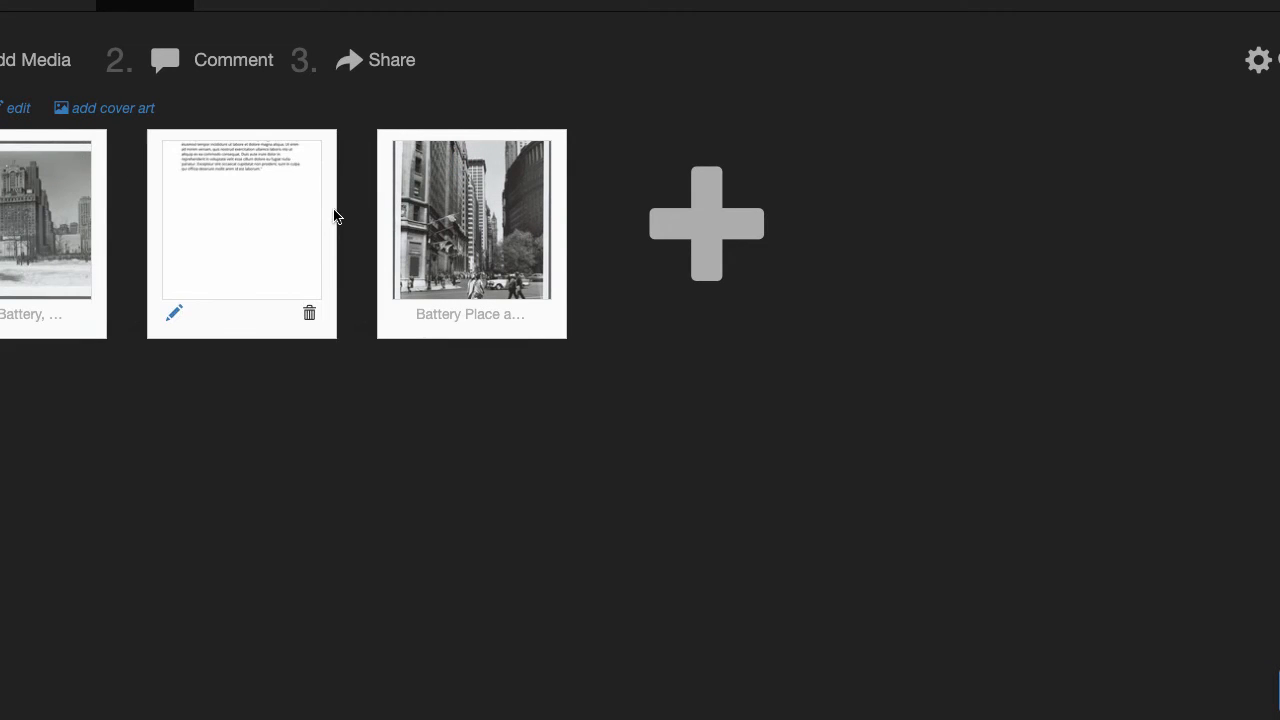
pyautogui.click(174, 314)
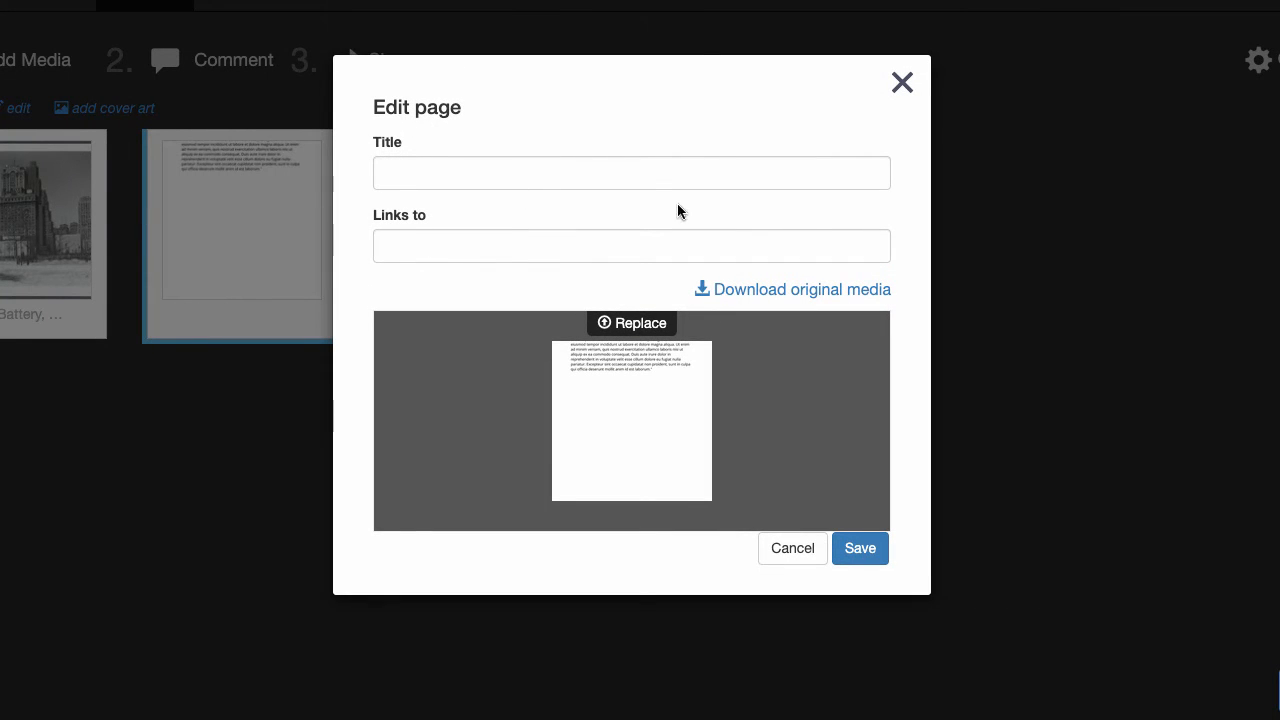
pyautogui.click(903, 84)
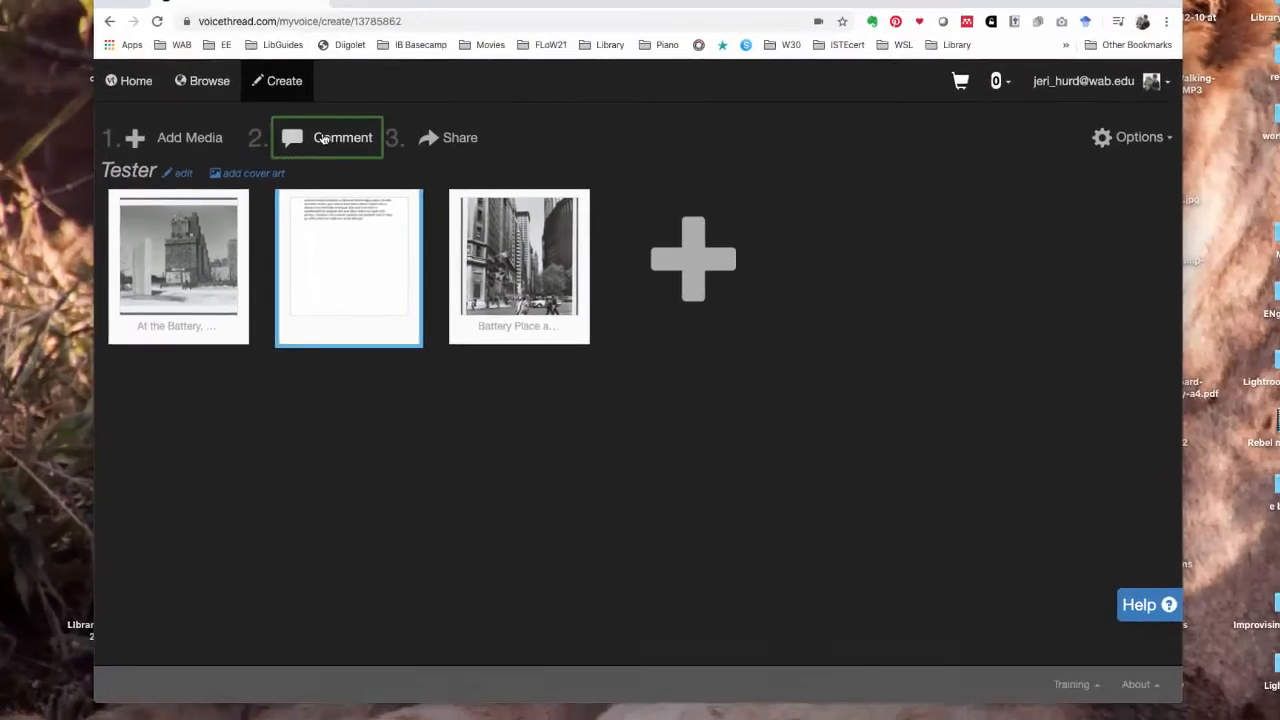
# Open the thread's comment view and go through all three slides, returning to the first one
pyautogui.click(323, 140)
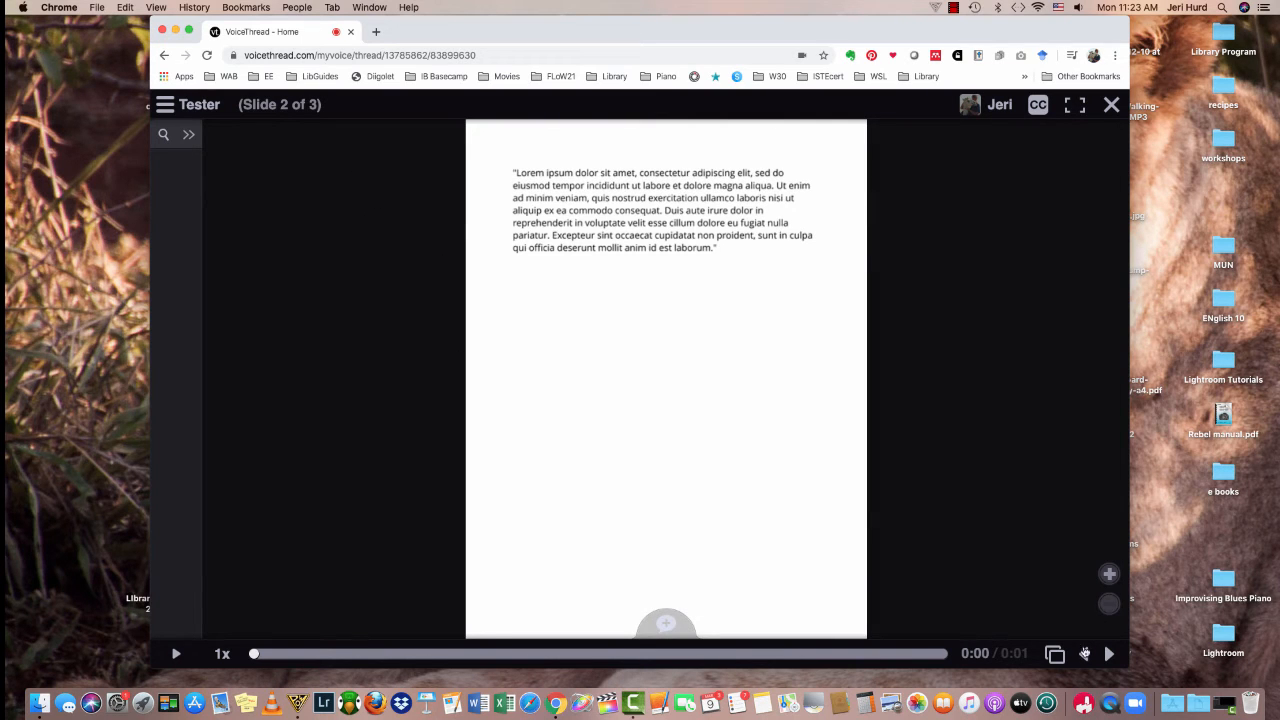
pyautogui.click(1082, 655)
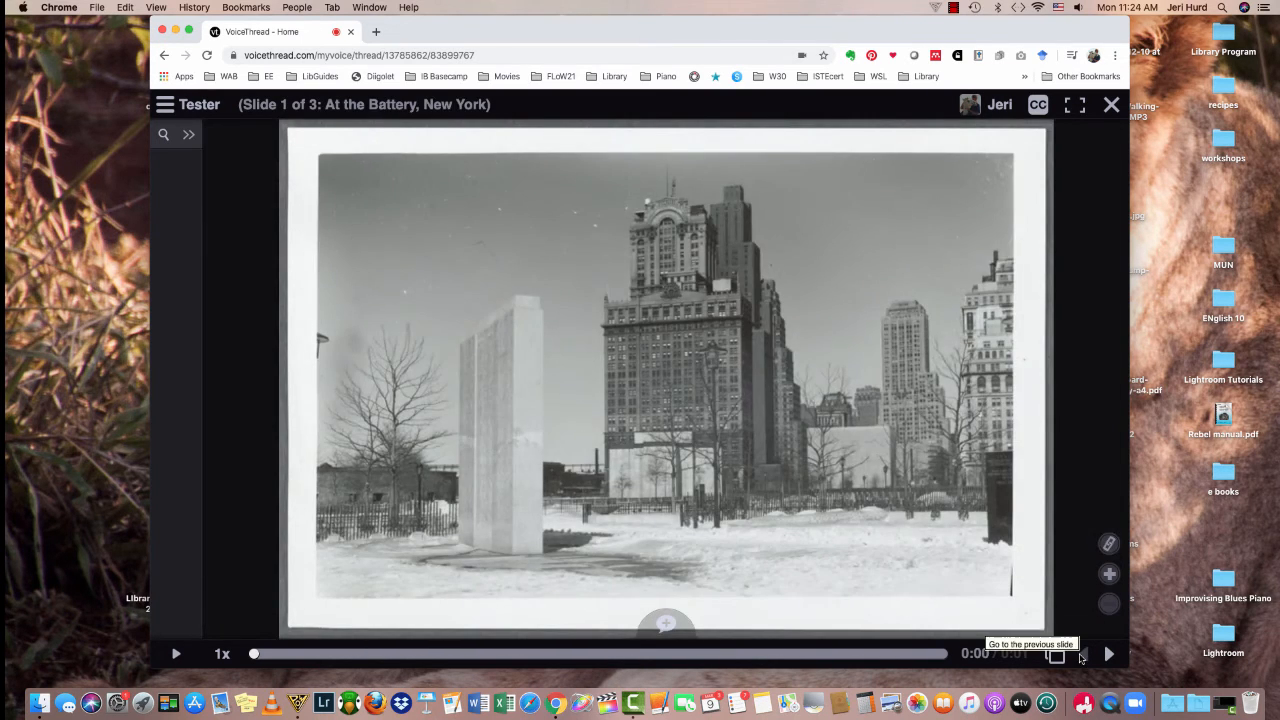
pyautogui.click(1108, 653)
pyautogui.click(1108, 653)
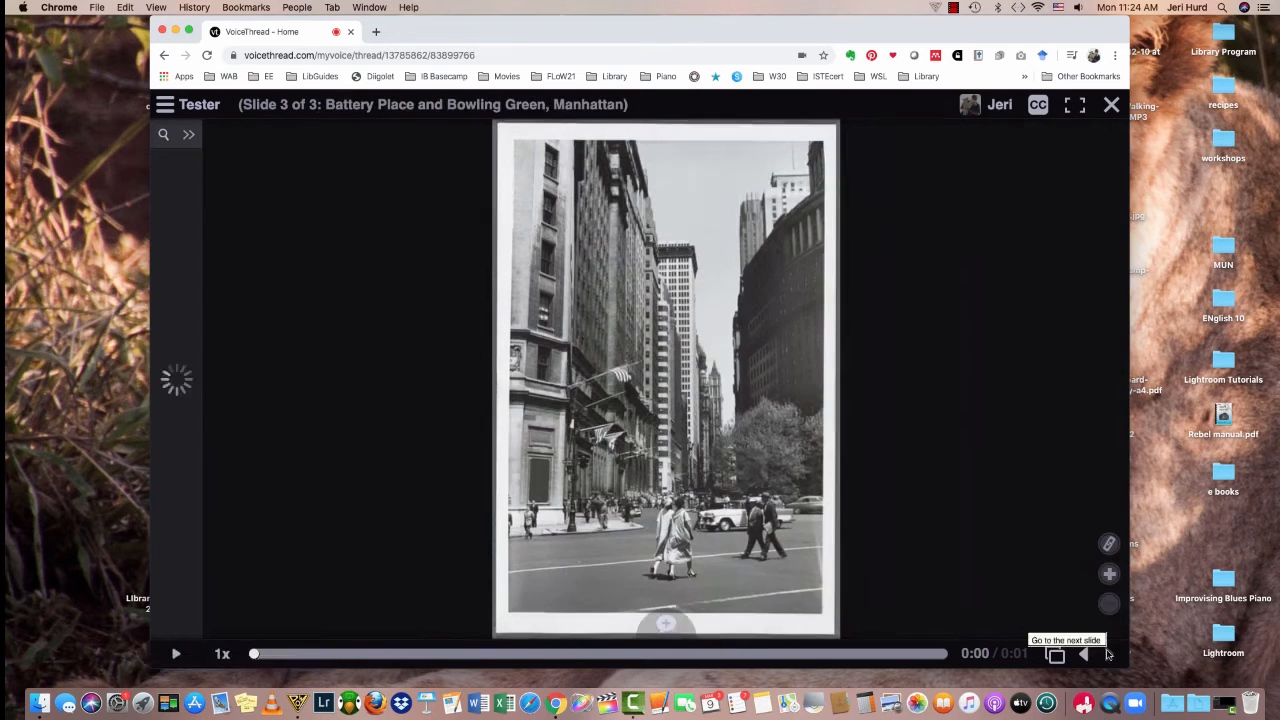
pyautogui.click(1080, 655)
pyautogui.click(1081, 655)
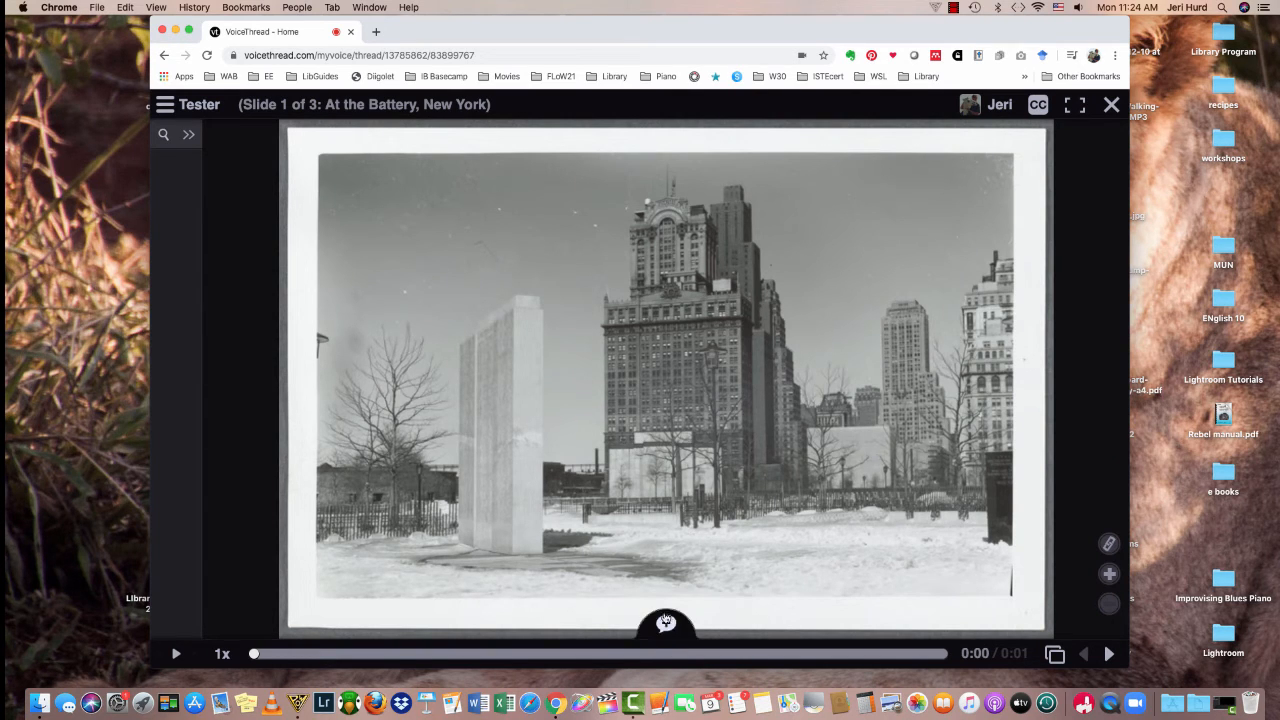
# Start recording a microphone comment on the first slide and circle the tall building's upper part in red
pyautogui.click(666, 625)
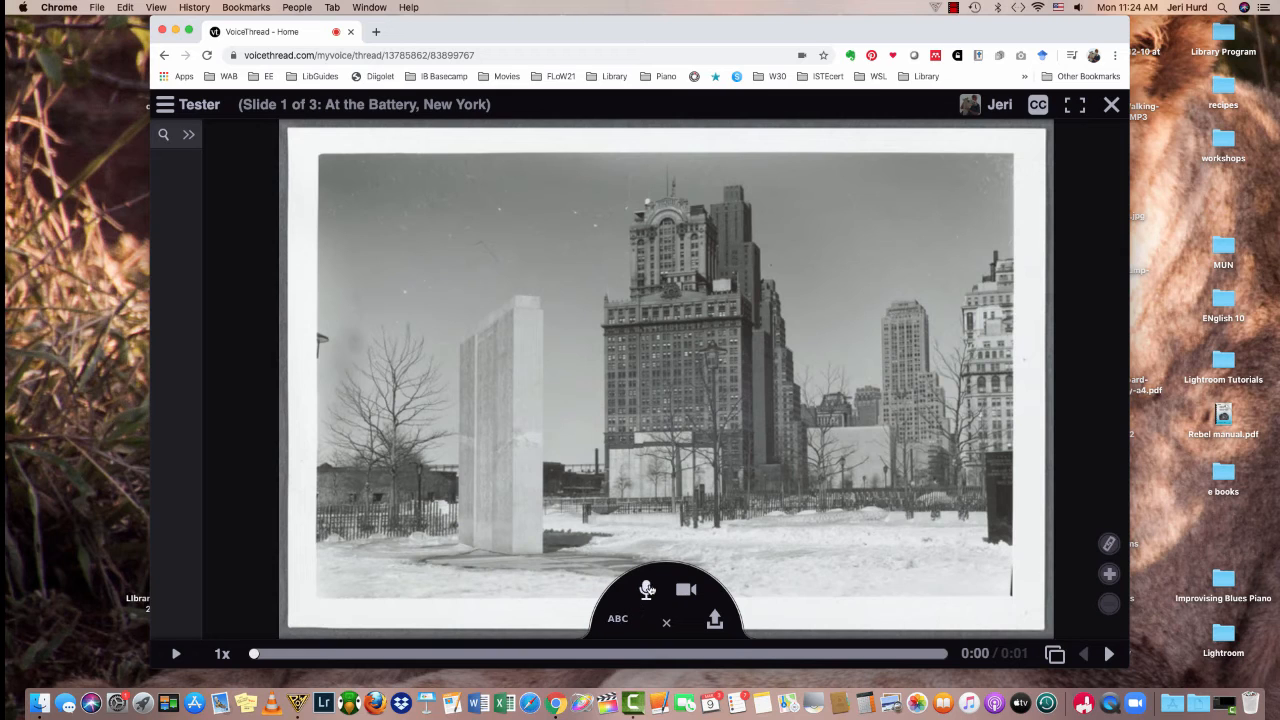
pyautogui.click(647, 589)
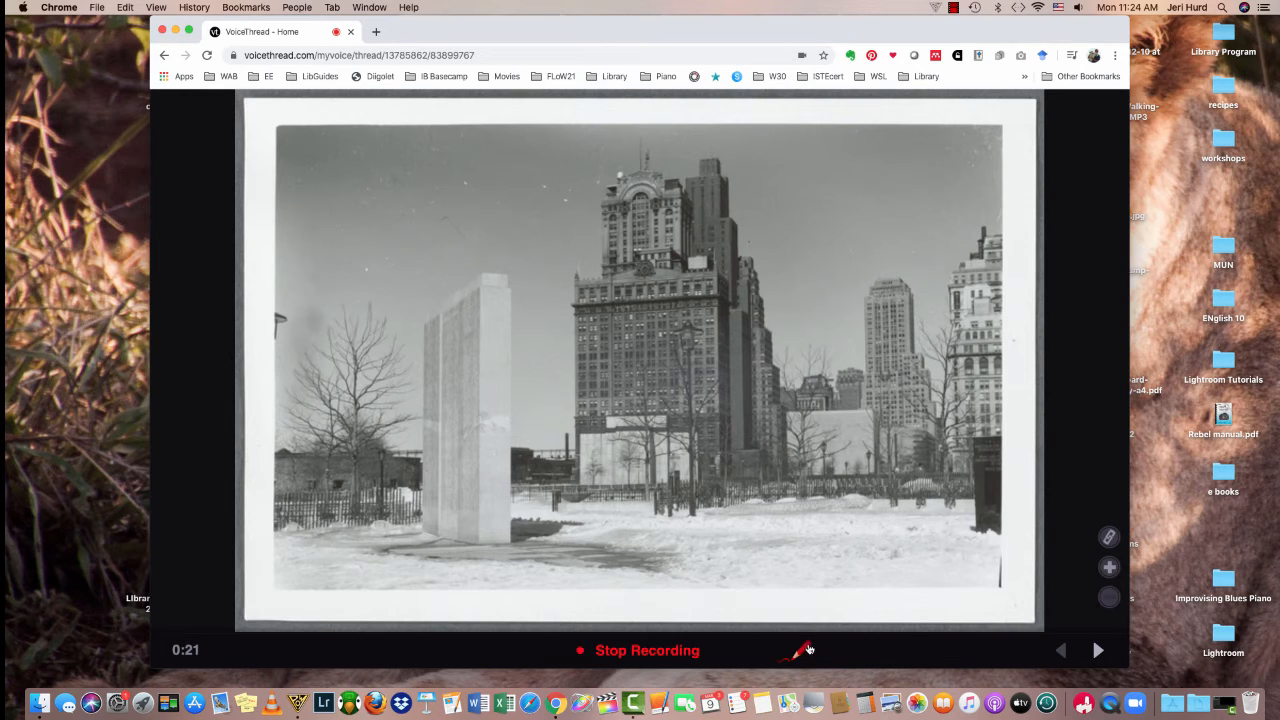
pyautogui.moveTo(806, 650)
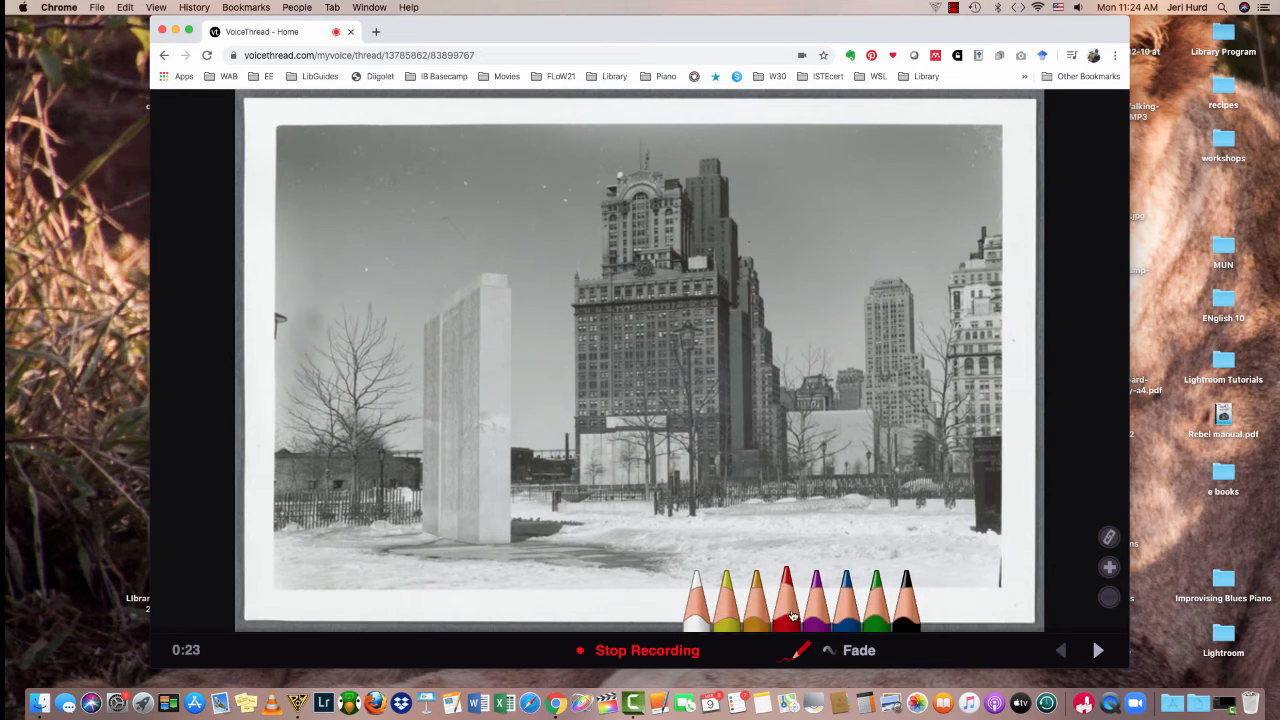
pyautogui.moveTo(758, 208)
pyautogui.mouseDown()
pyautogui.moveTo(648, 175)
pyautogui.moveTo(598, 350)
pyautogui.moveTo(820, 212)
pyautogui.moveTo(685, 185)
pyautogui.mouseUp()
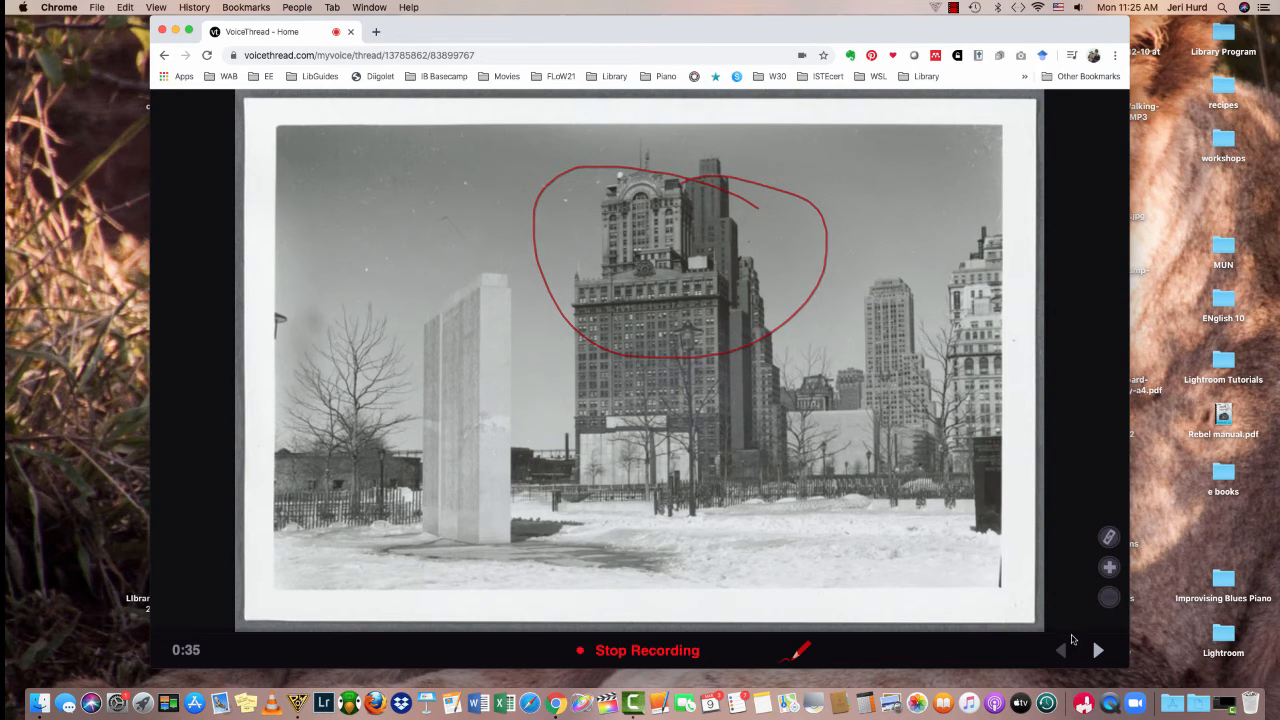
# Advance the recording to the text slide and mark the phrase "Duis aute irure dolor in" with the drawing pencil
pyautogui.click(1098, 651)
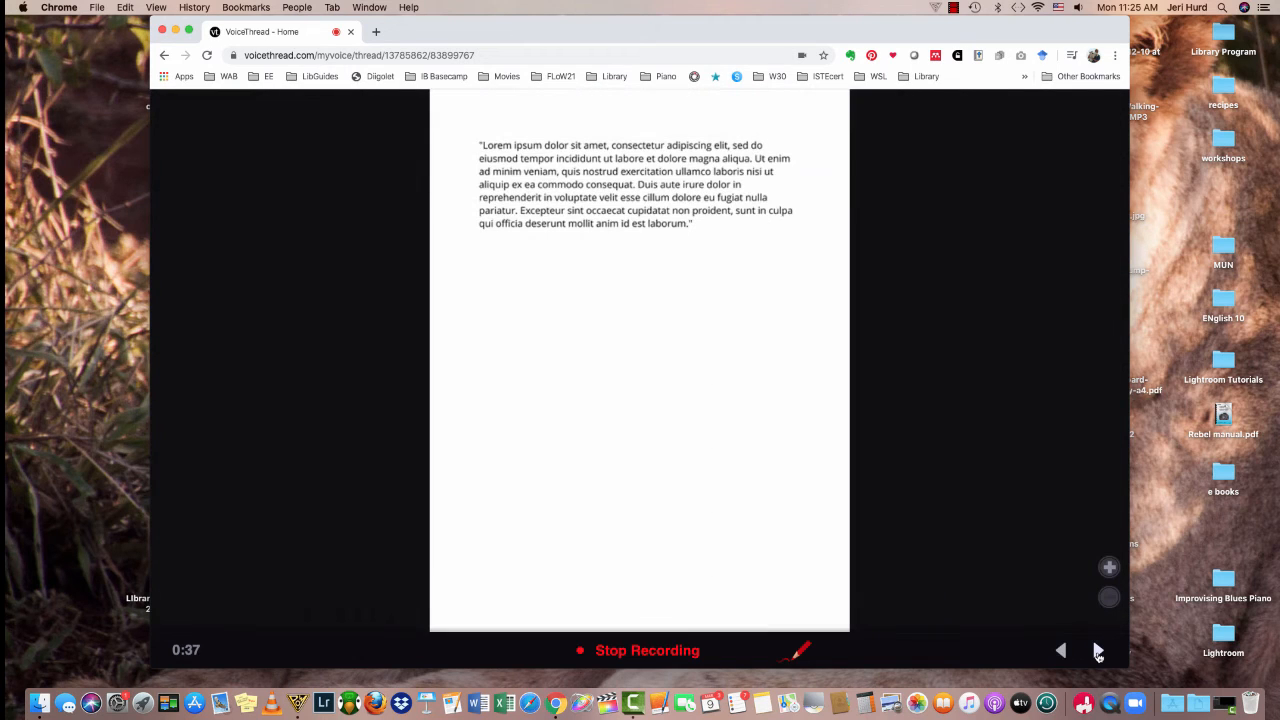
pyautogui.click(719, 219)
pyautogui.click(802, 651)
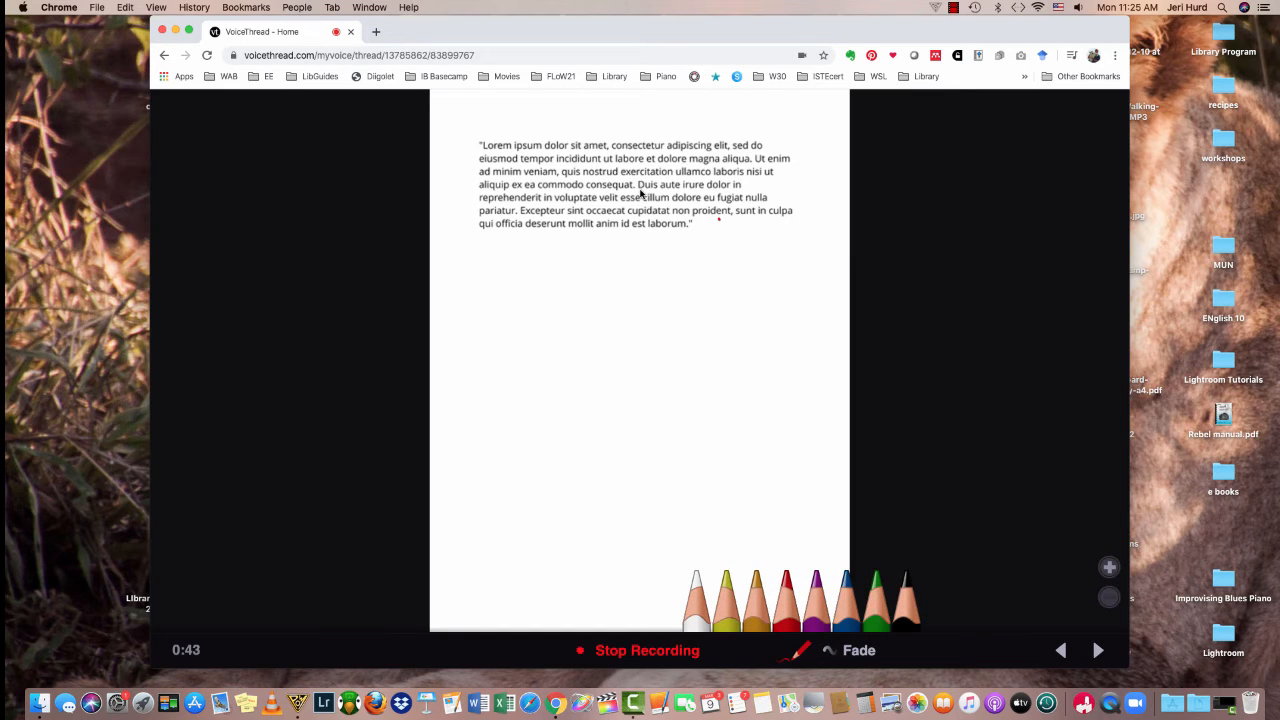
pyautogui.moveTo(640, 189); pyautogui.dragTo(743, 194)
# Advance to the Battery Place slide, stop the recording and save the comment
pyautogui.click(1099, 652)
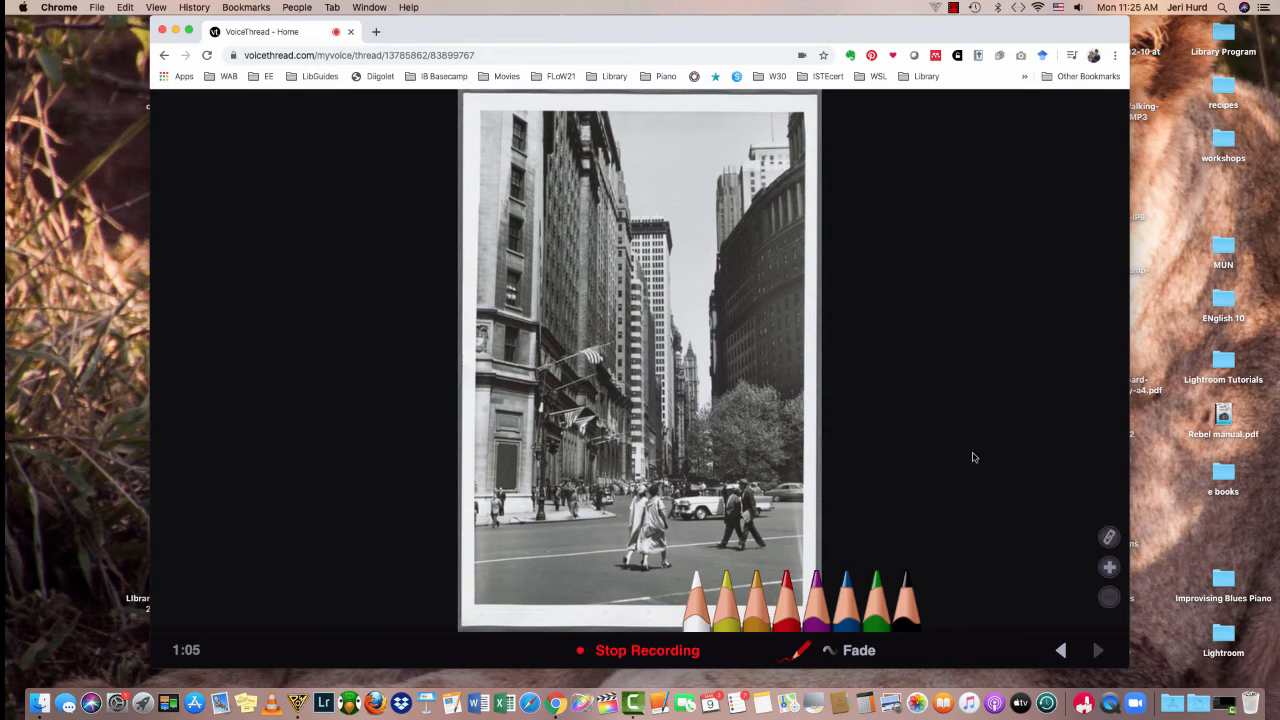
pyautogui.click(632, 650)
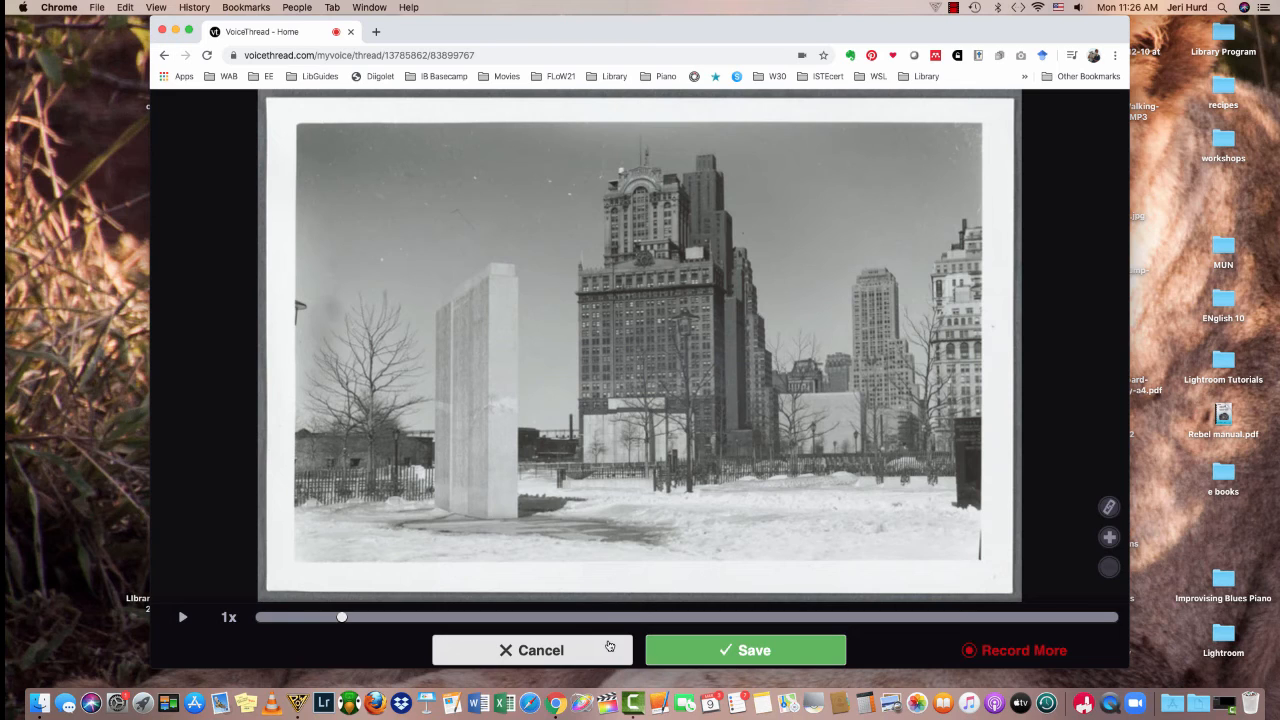
pyautogui.click(692, 652)
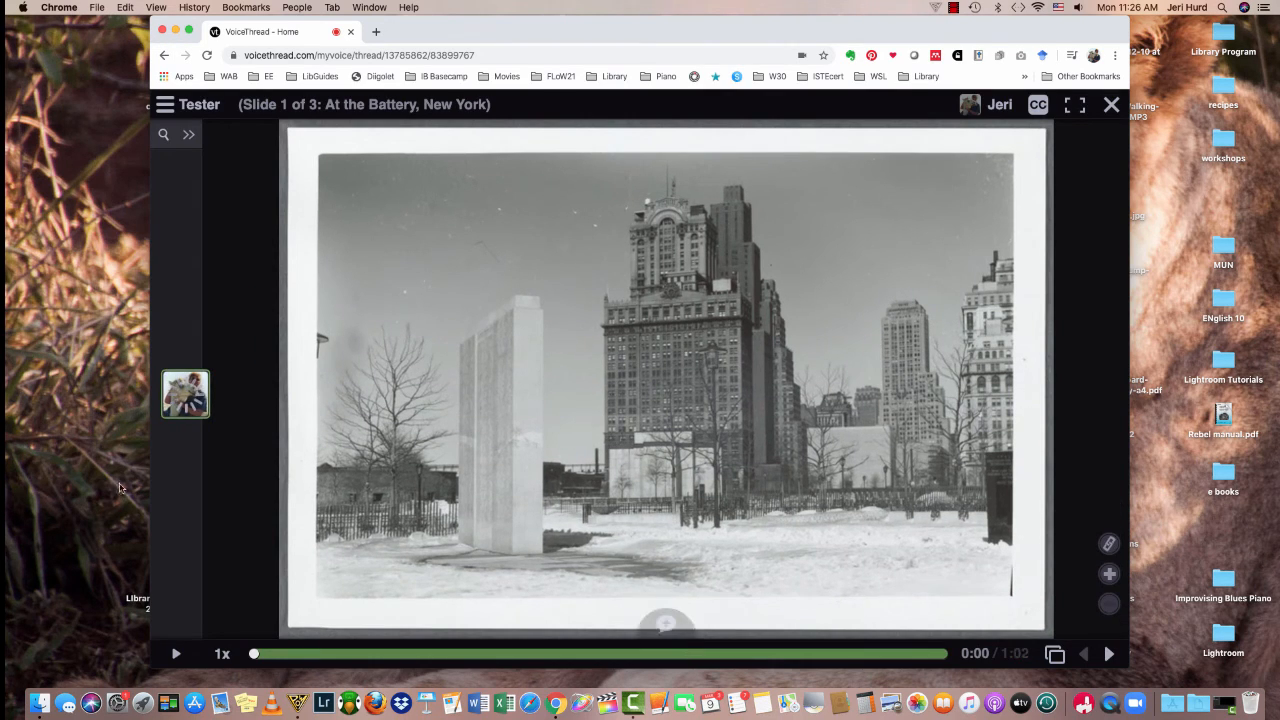
# Toggle the recorded comment's moderation visibility to hidden and back to visible
pyautogui.moveTo(183, 392)
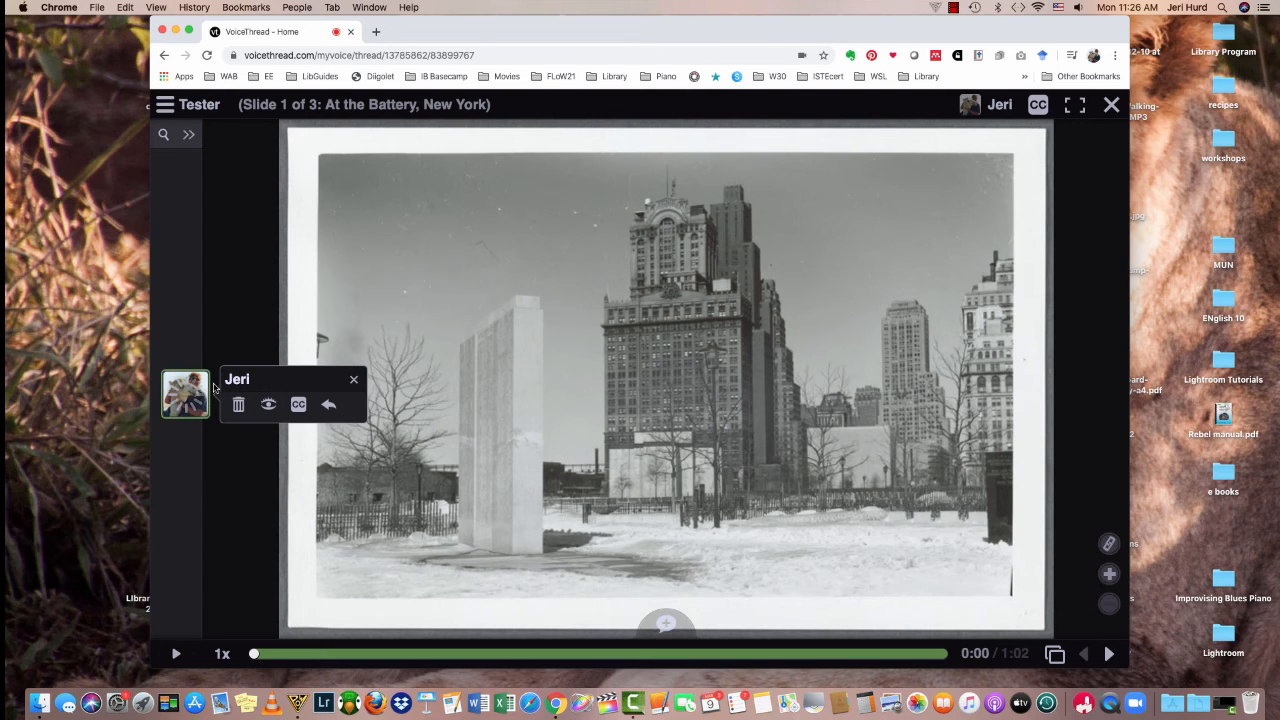
pyautogui.click(268, 406)
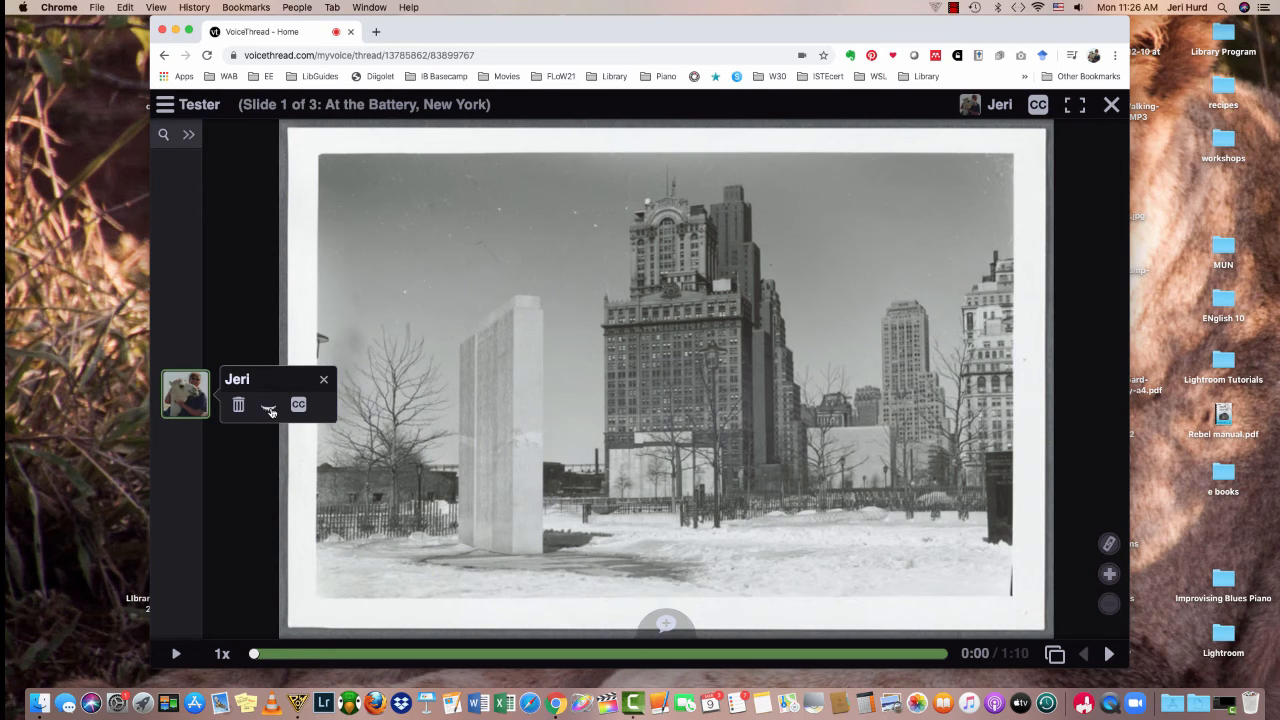
pyautogui.click(268, 407)
# Examine the recorded comment's caption request options, including the available machine caption languages, and close them
pyautogui.click(298, 405)
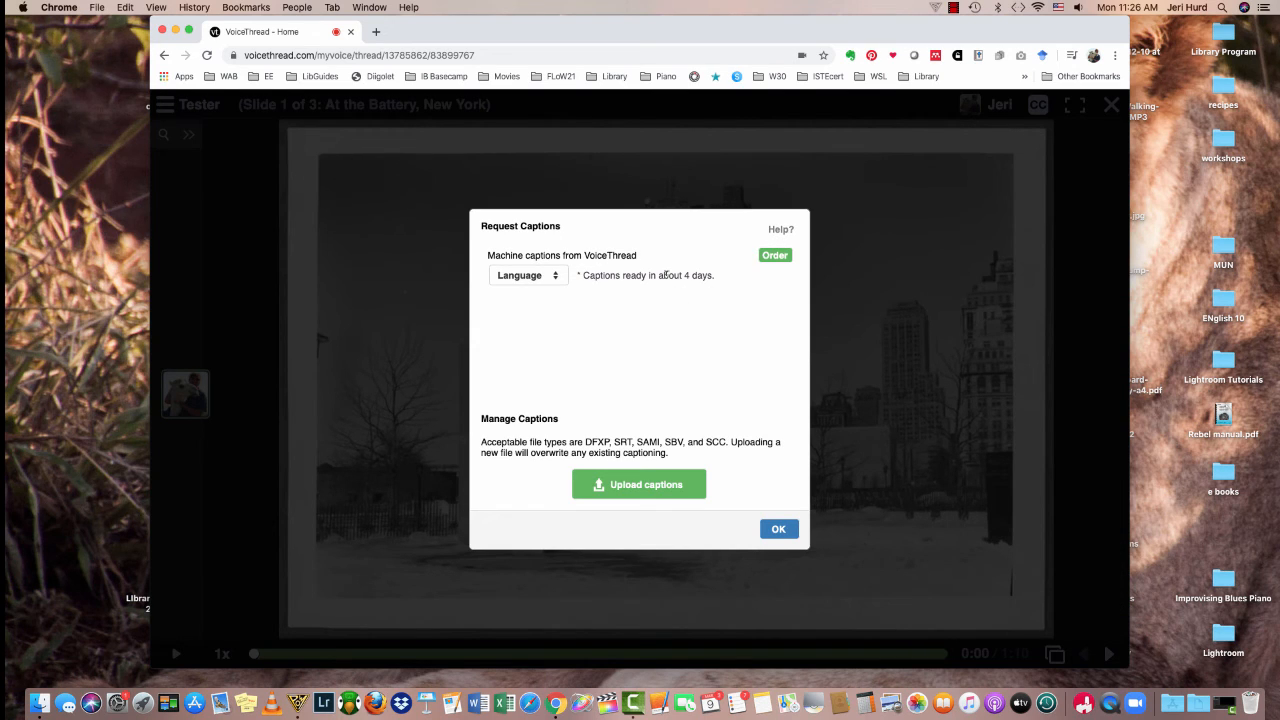
pyautogui.click(562, 276)
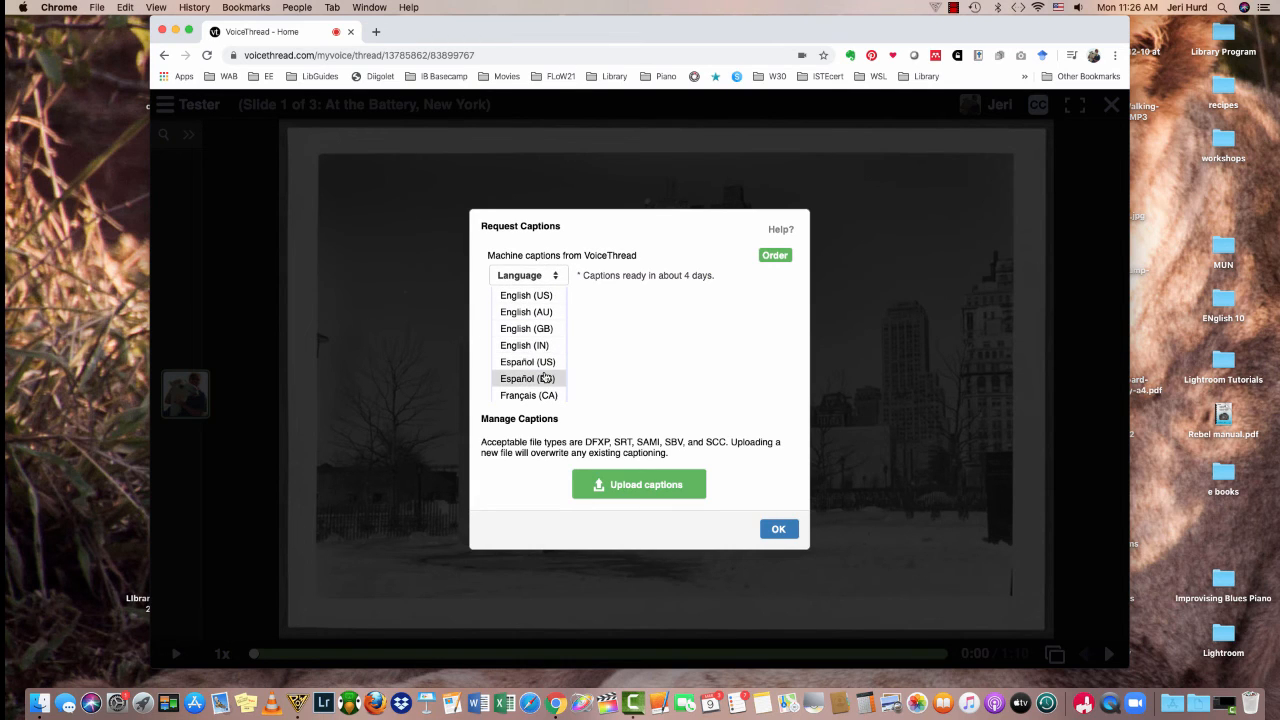
pyautogui.click(687, 379)
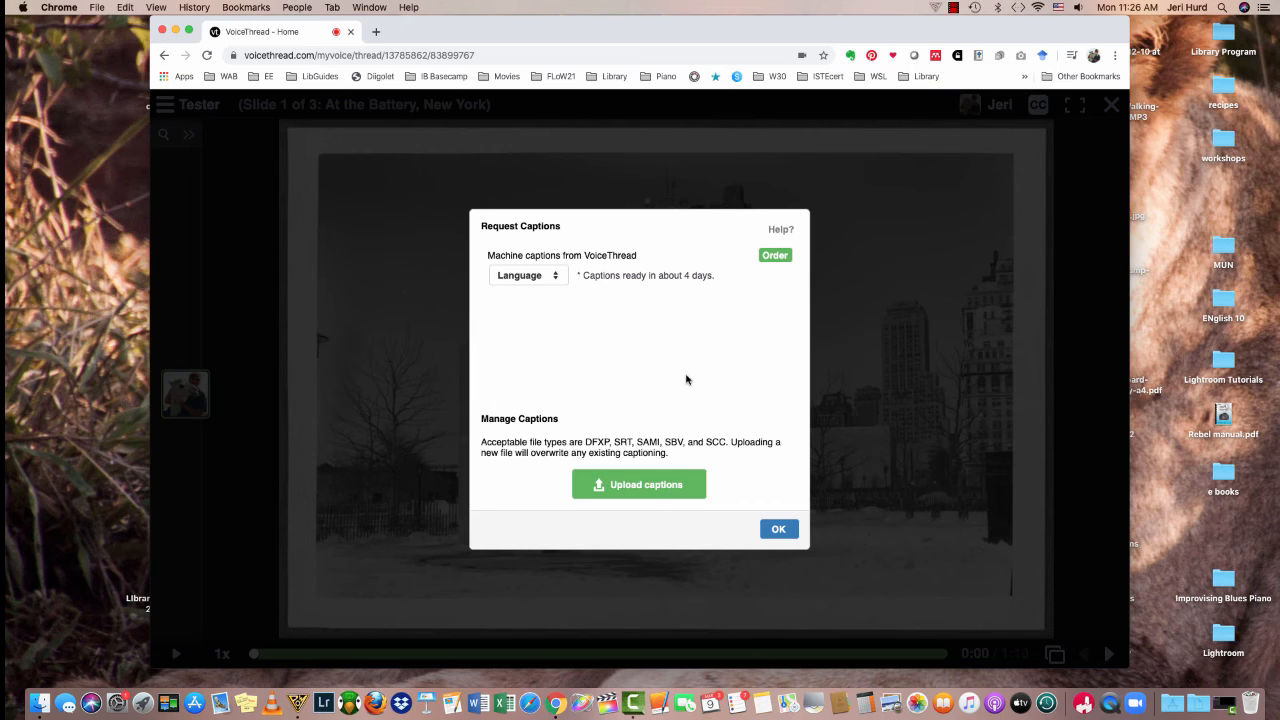
pyautogui.click(781, 532)
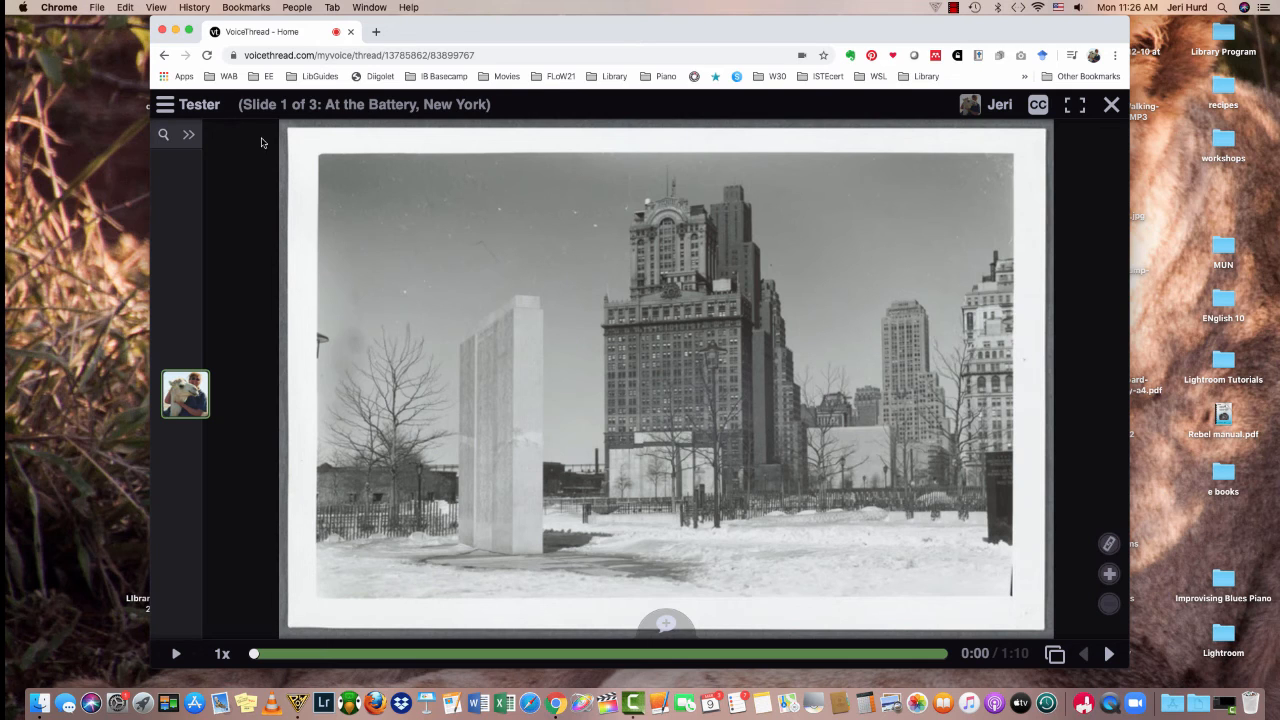
# Leave the comment view and review the thread's options, secure sharing groups and share link permissions without sharing it
pyautogui.click(1110, 104)
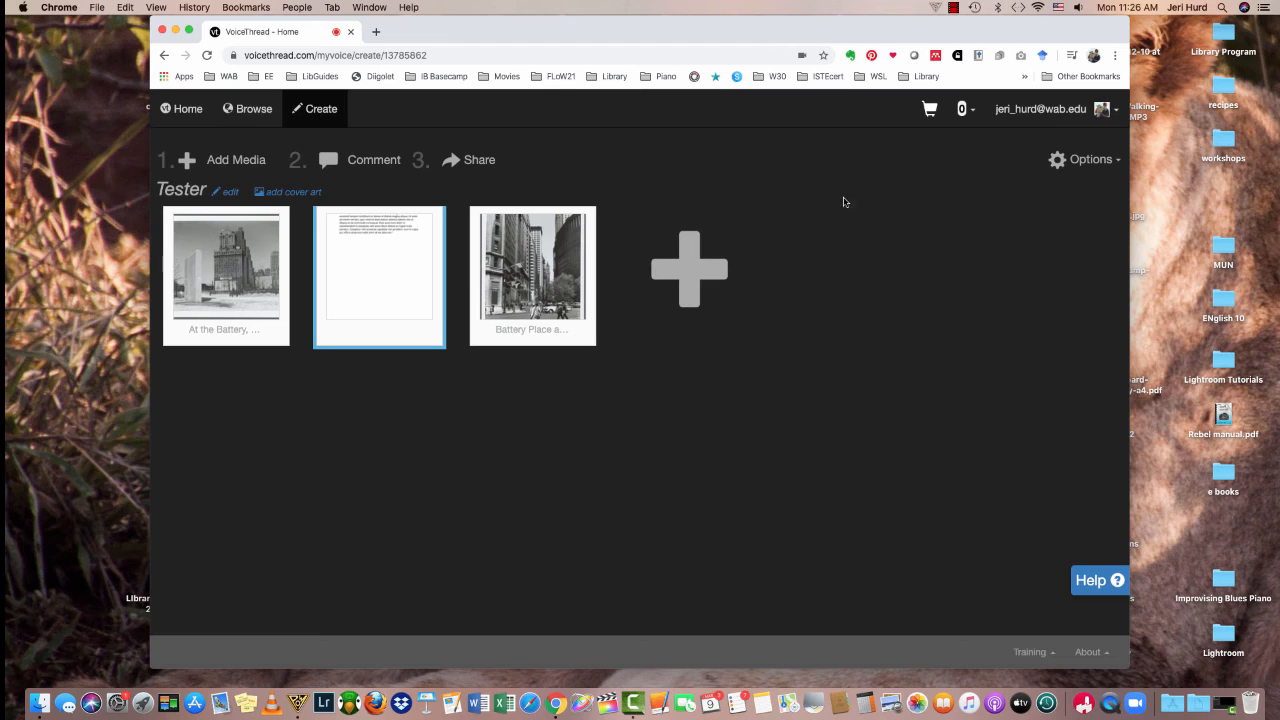
pyautogui.click(1096, 165)
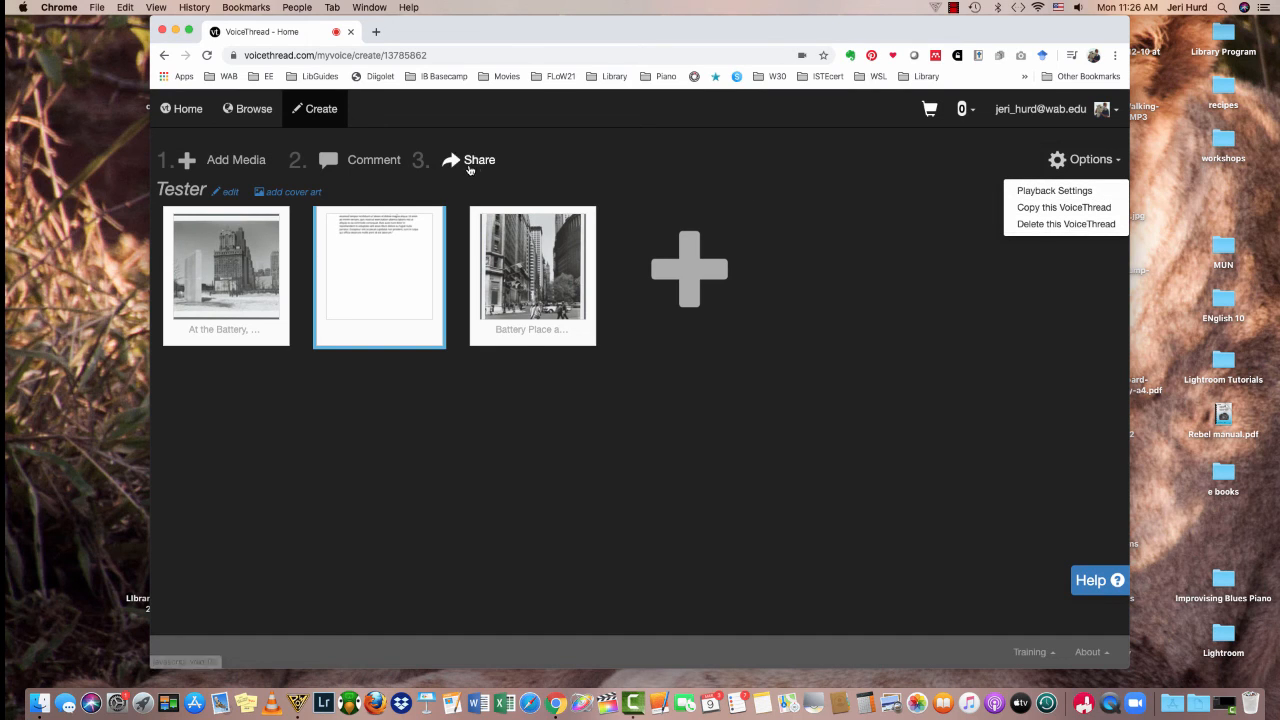
pyautogui.click(473, 164)
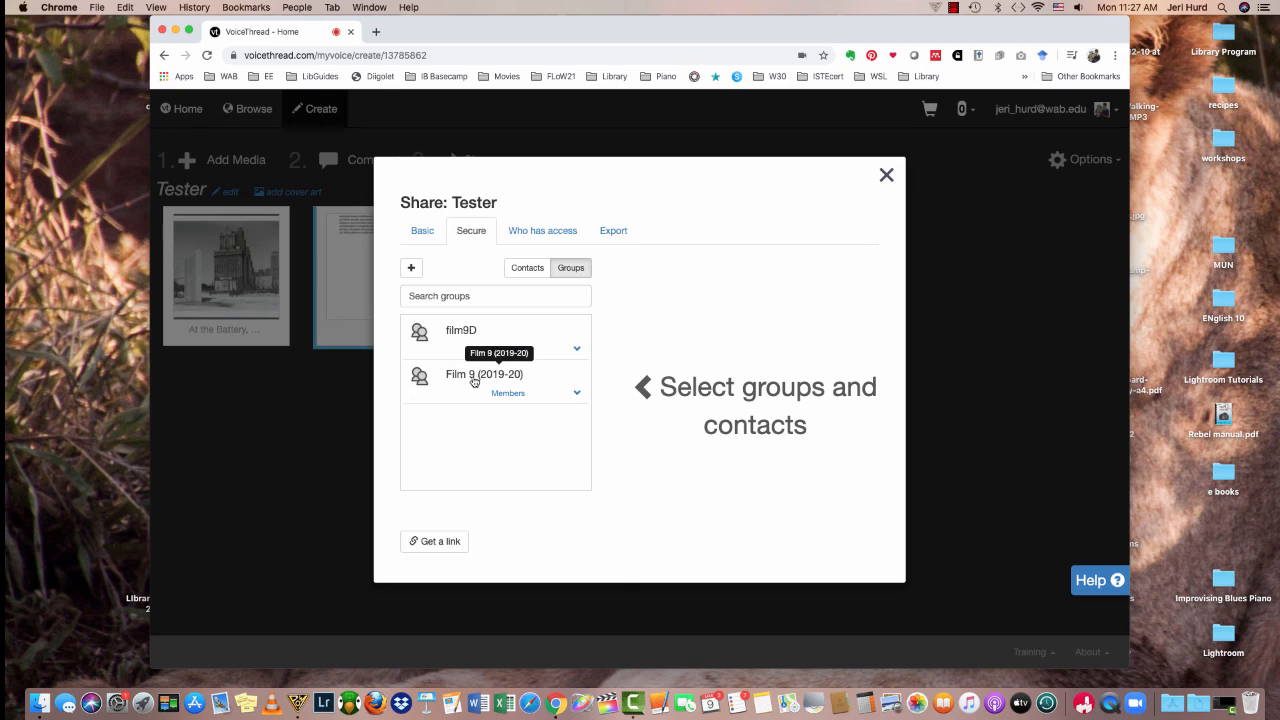
pyautogui.click(443, 549)
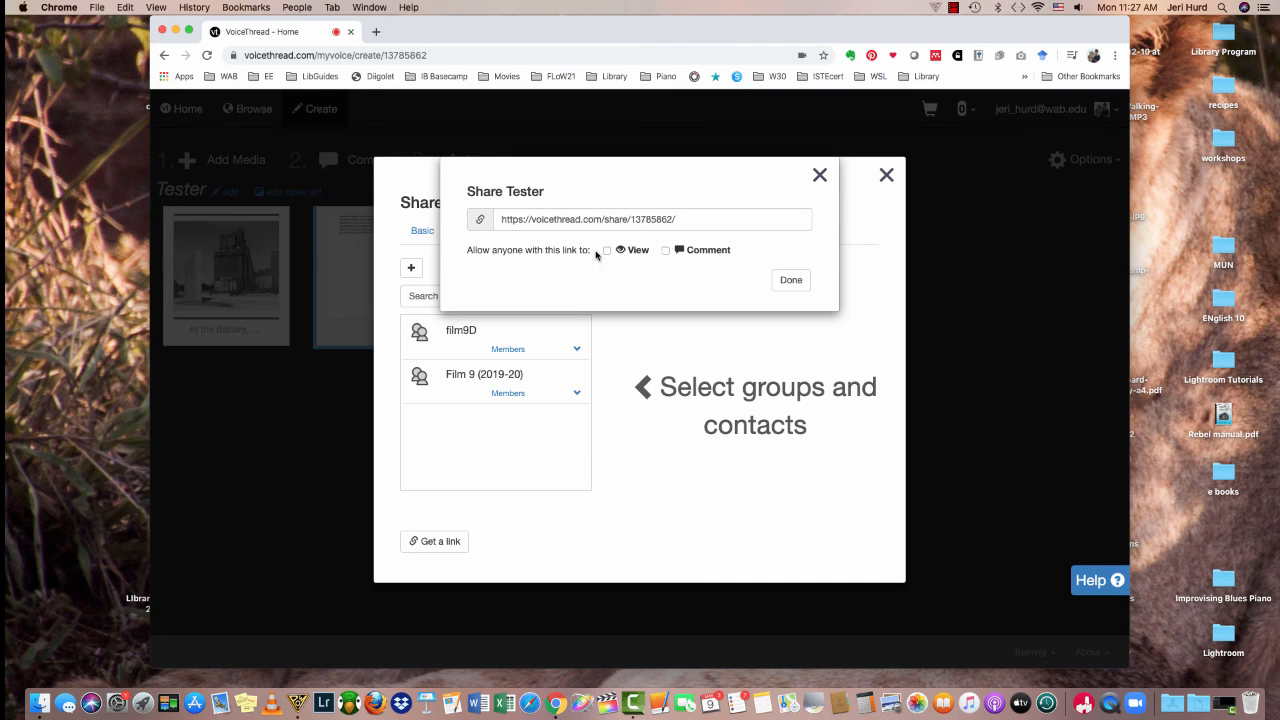
pyautogui.click(821, 177)
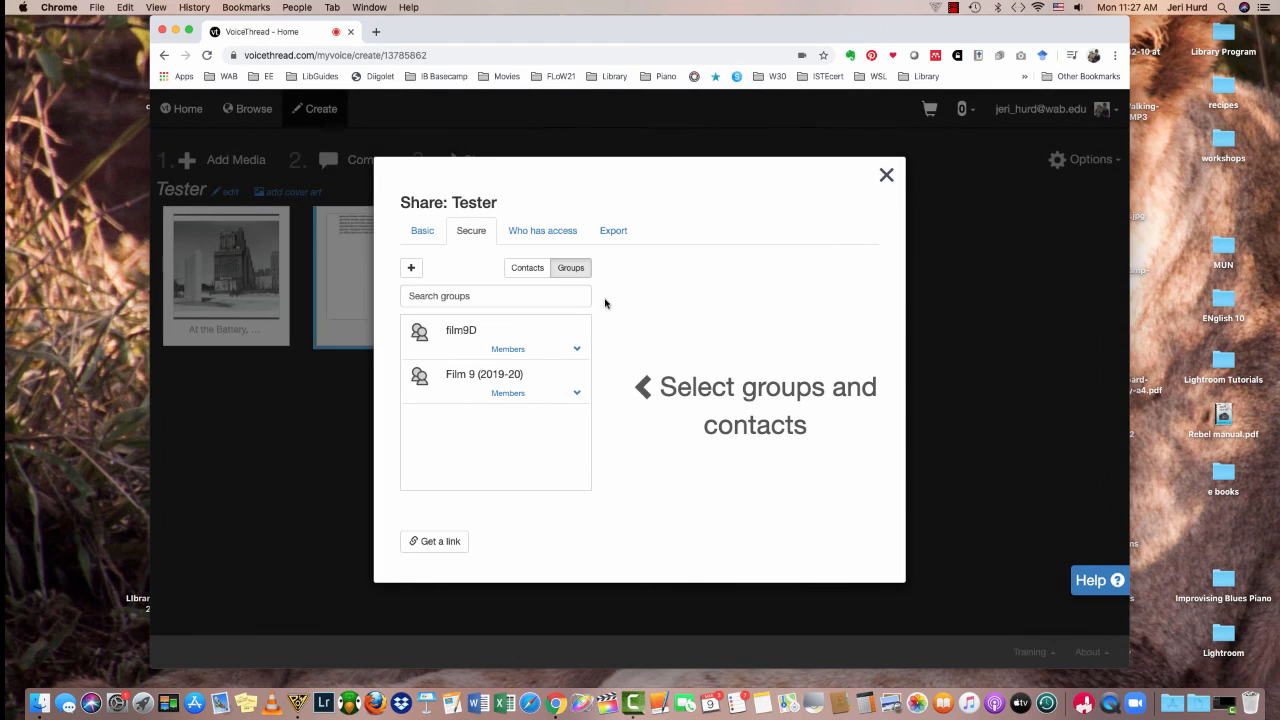
pyautogui.click(886, 176)
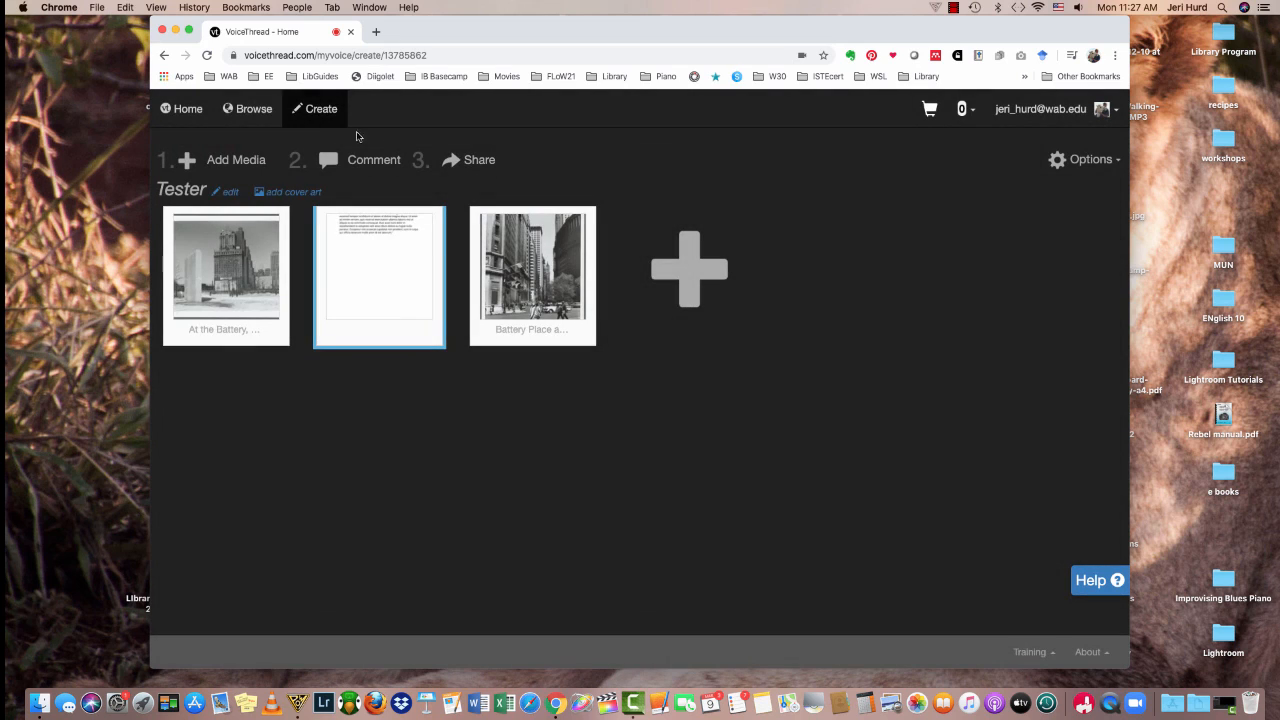
# Return to the home page and select the Tester thread together with one other thread in the list
pyautogui.click(193, 115)
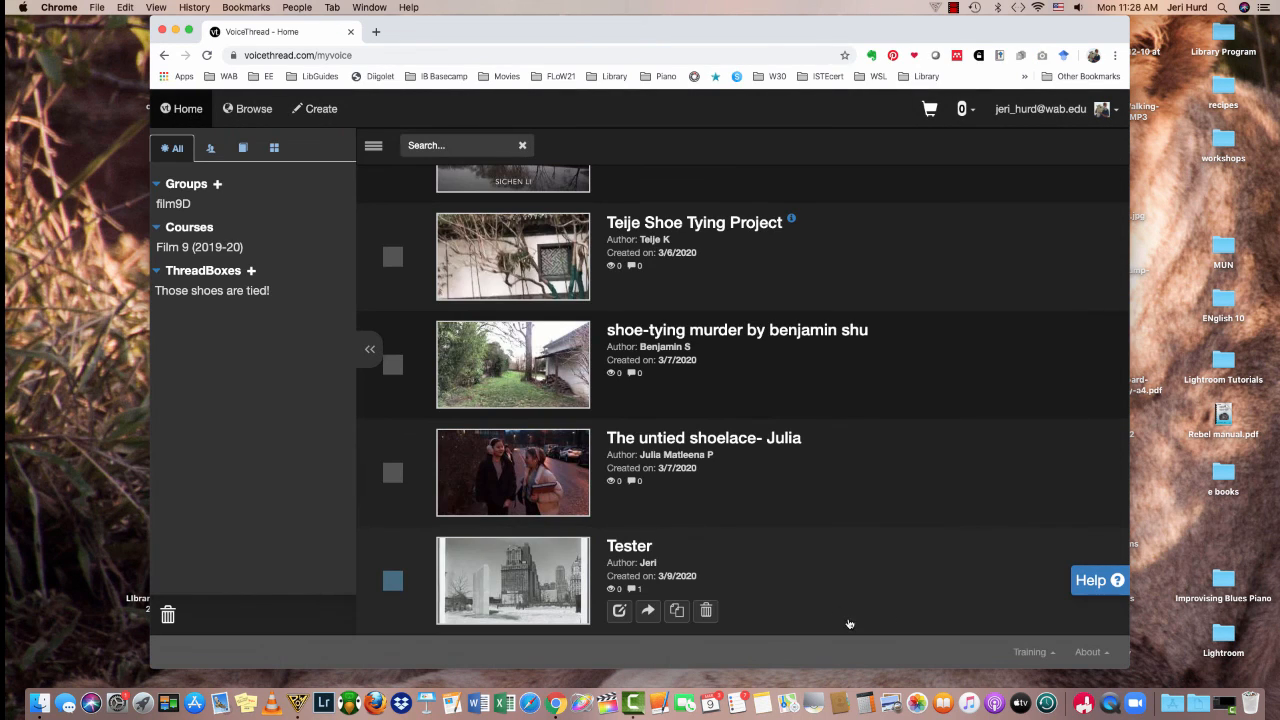
pyautogui.click(763, 611)
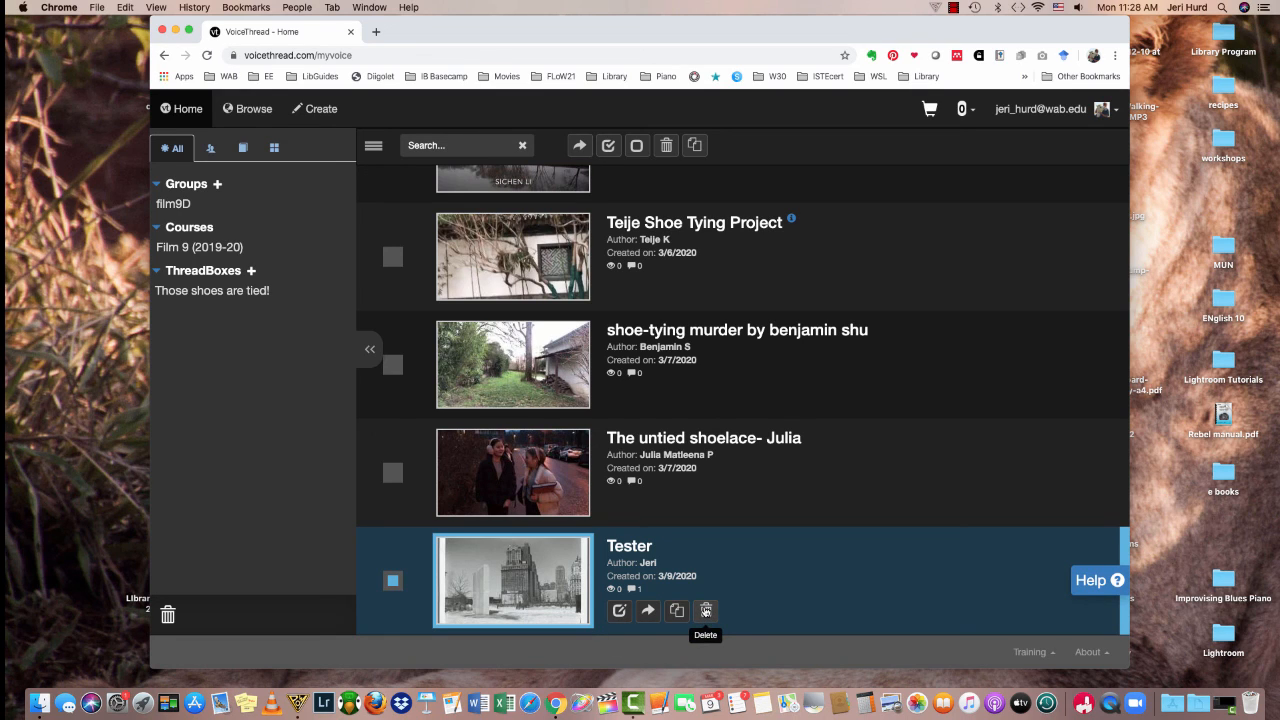
pyautogui.click(957, 180)
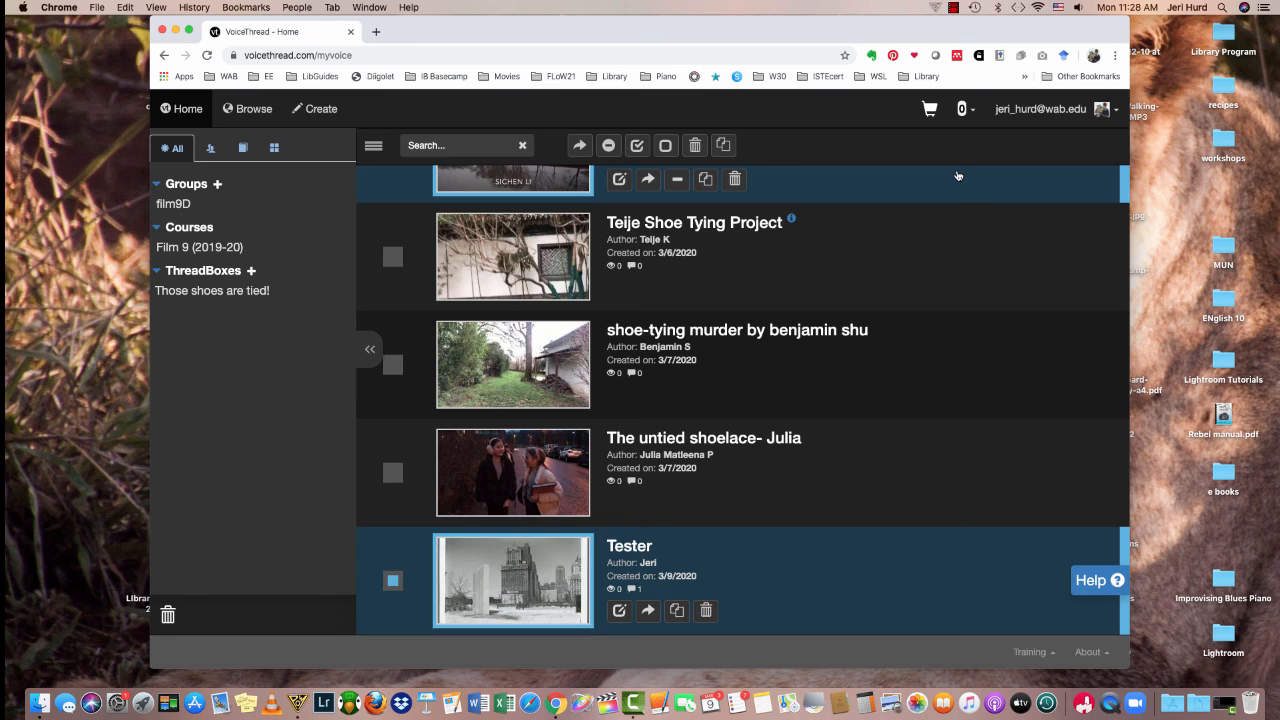
pyautogui.moveTo(825, 346)
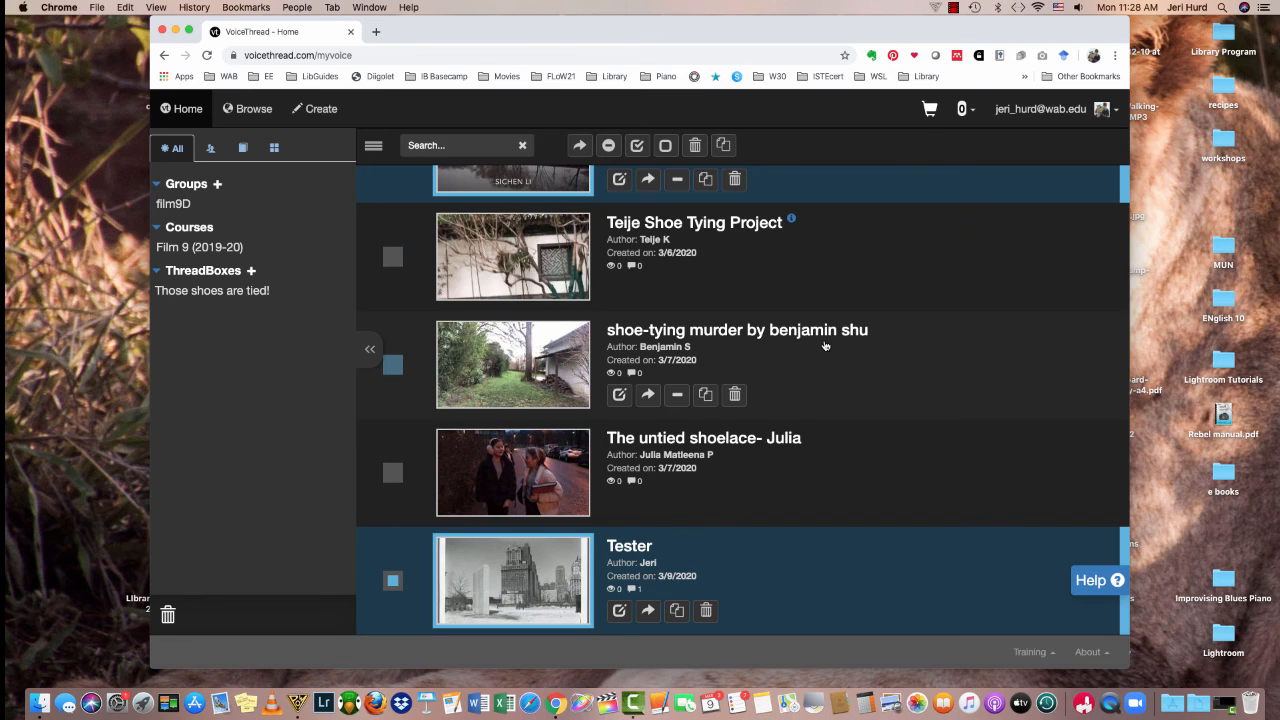